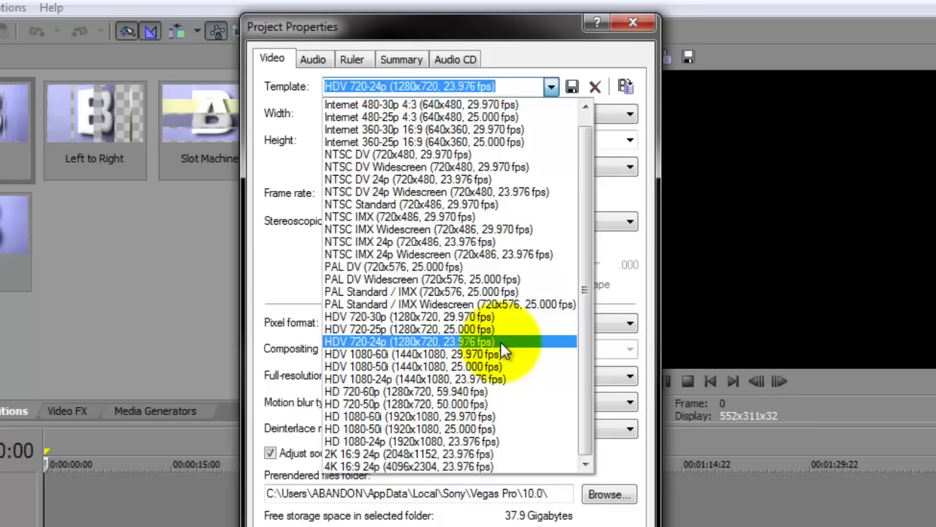
Apply the HDV 720-24p (1280x720, 23.976 fps) project template with Best full-resolution rendering quality, and start all new projects with these settings.
{"action": "left_click", "coordinate": [500, 341]}
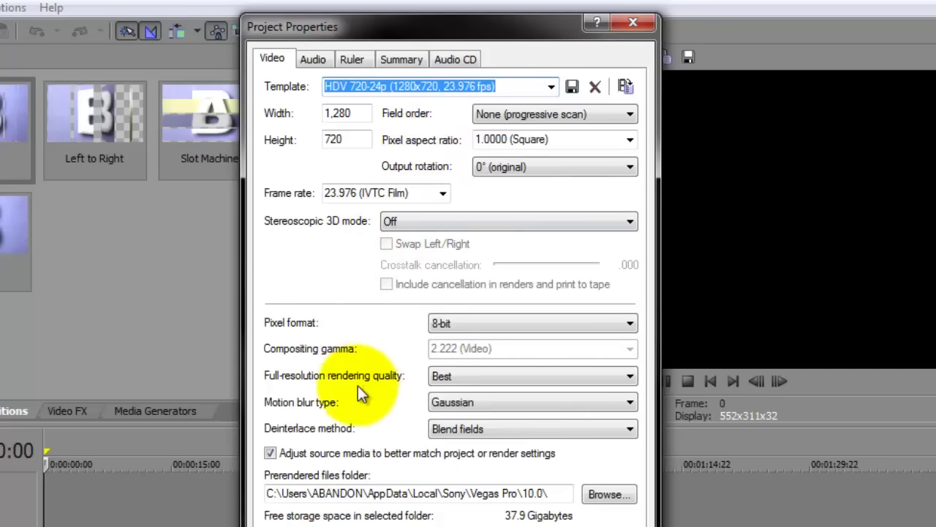
{"action": "left_click", "coordinate": [586, 379]}
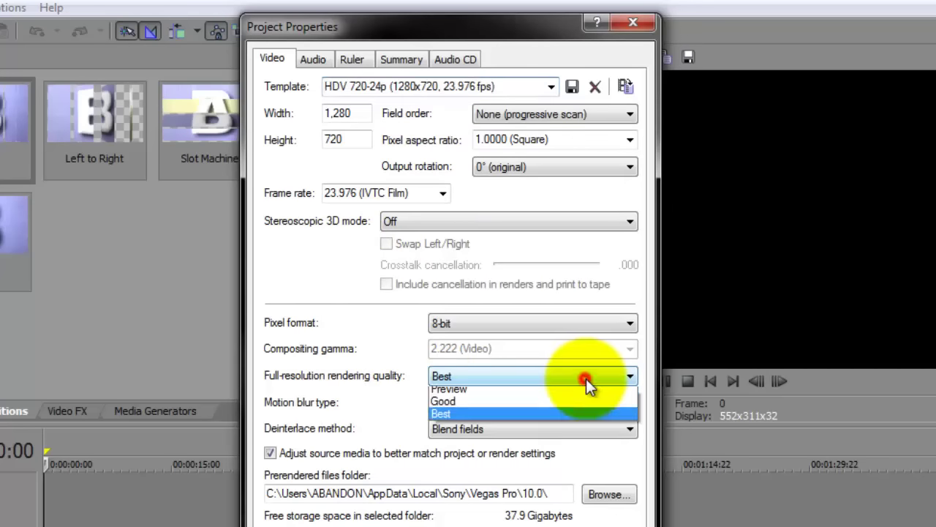
{"action": "left_click", "coordinate": [558, 430]}
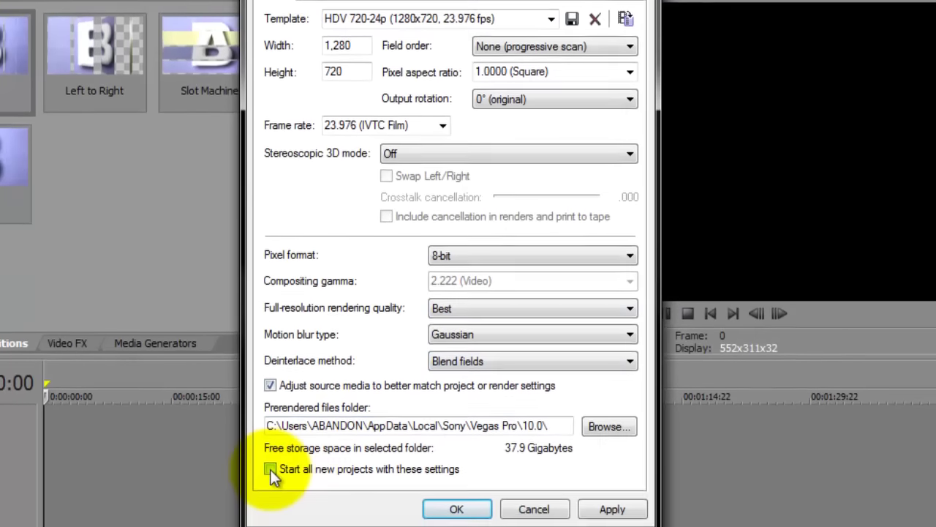
{"action": "left_click", "coordinate": [270, 452]}
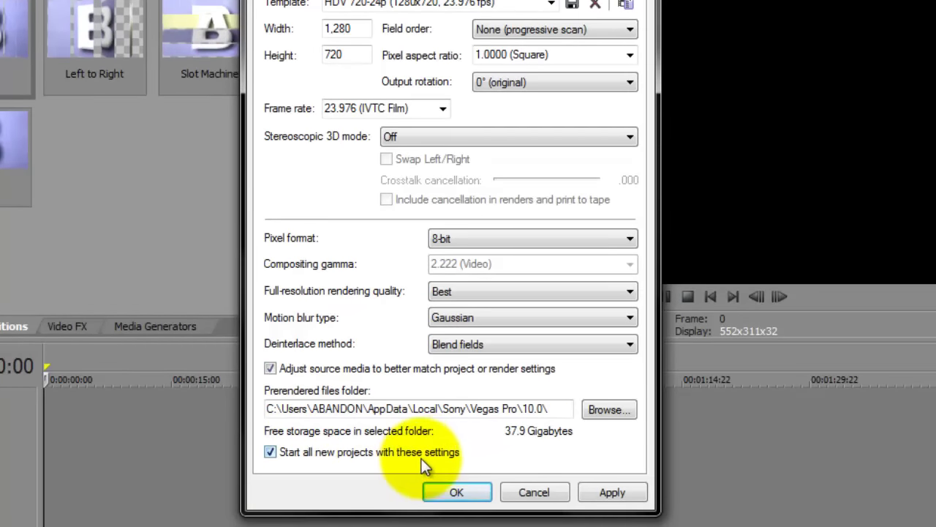
{"action": "left_click", "coordinate": [459, 492]}
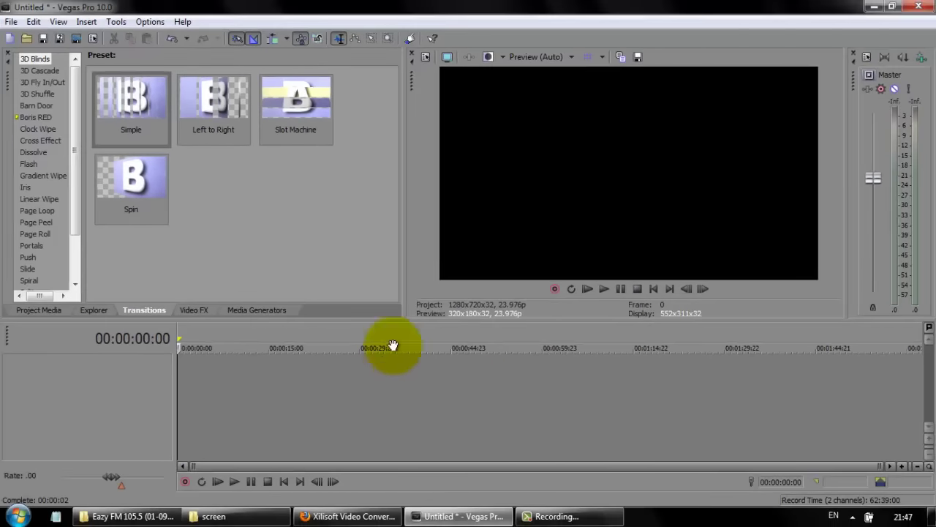
Switch to the screen folder and examine its source files: the MVI_9050.MOV footage, music.mp3, bg2.wmv and bg1.jpg.
{"action": "left_click", "coordinate": [220, 517]}
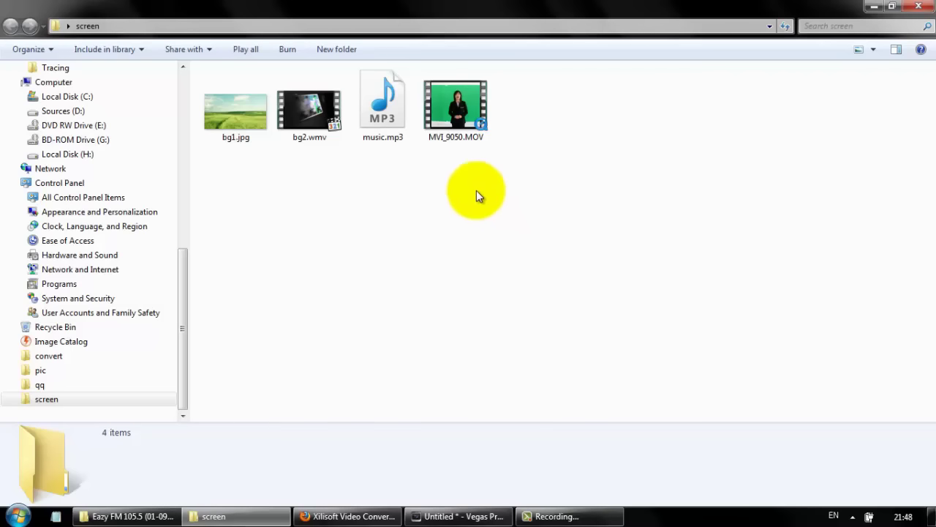
{"action": "left_click", "coordinate": [472, 128]}
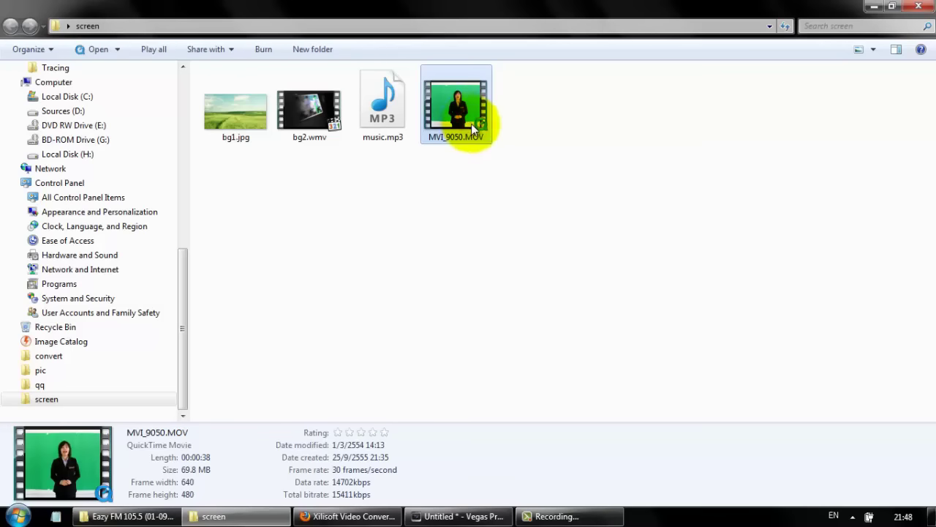
{"action": "left_click", "coordinate": [447, 209]}
{"action": "left_click", "coordinate": [392, 107]}
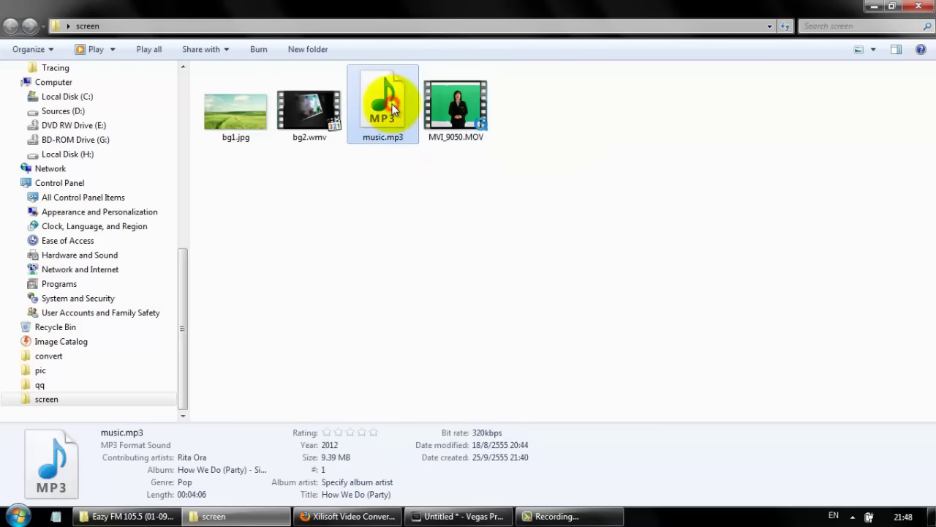
{"action": "left_click", "coordinate": [313, 115]}
{"action": "left_click", "coordinate": [239, 120]}
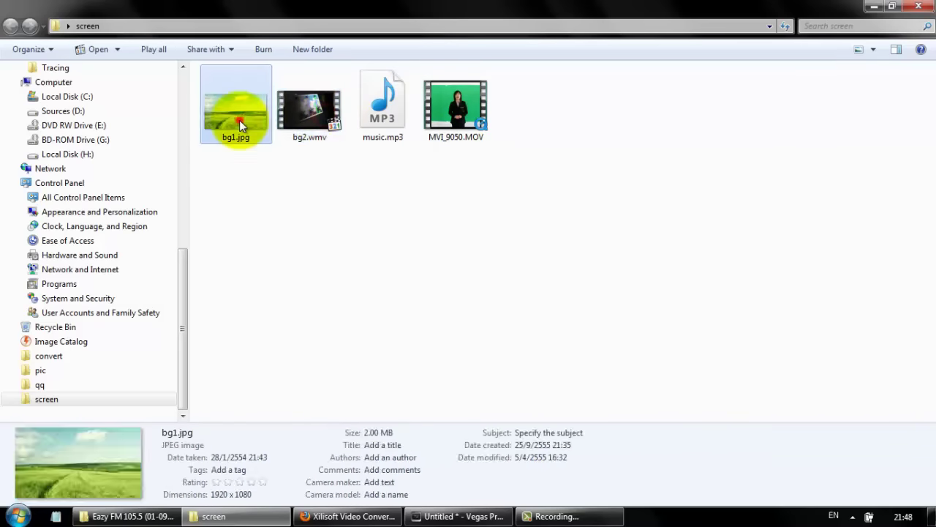
{"action": "left_click", "coordinate": [307, 108]}
{"action": "left_click", "coordinate": [246, 108]}
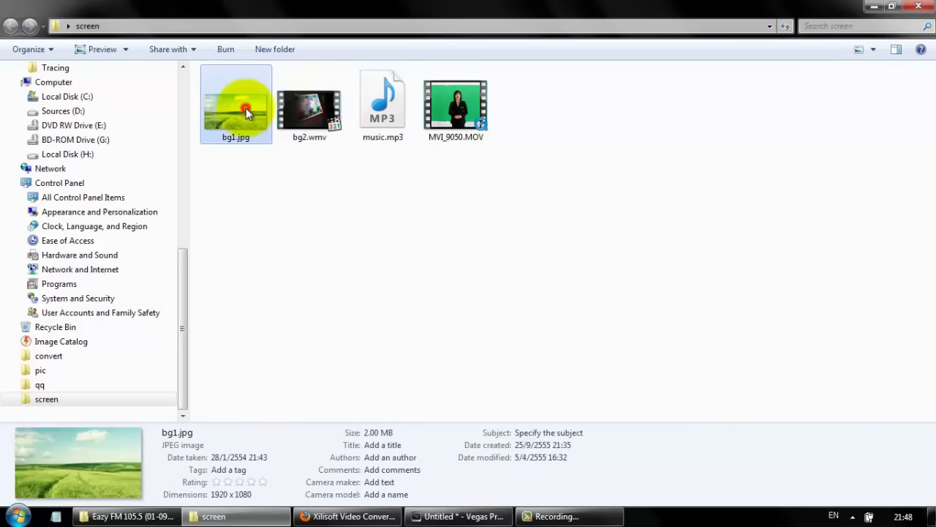
{"action": "left_click", "coordinate": [316, 112]}
{"action": "left_click", "coordinate": [409, 169]}
Move the folder window aside and place MVI_9050.MOV at the start of the Vegas Pro timeline.
{"action": "left_click_drag", "start_coordinate": [495, 4], "coordinate": [647, 125]}
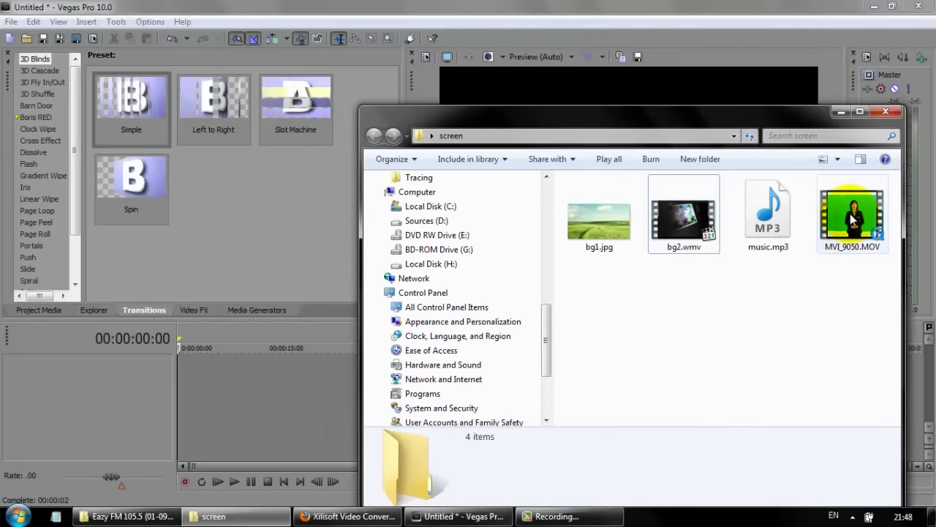
{"action": "left_click", "coordinate": [852, 219]}
{"action": "left_click_drag", "start_coordinate": [852, 220], "coordinate": [139, 369]}
{"action": "left_click", "coordinate": [219, 363]}
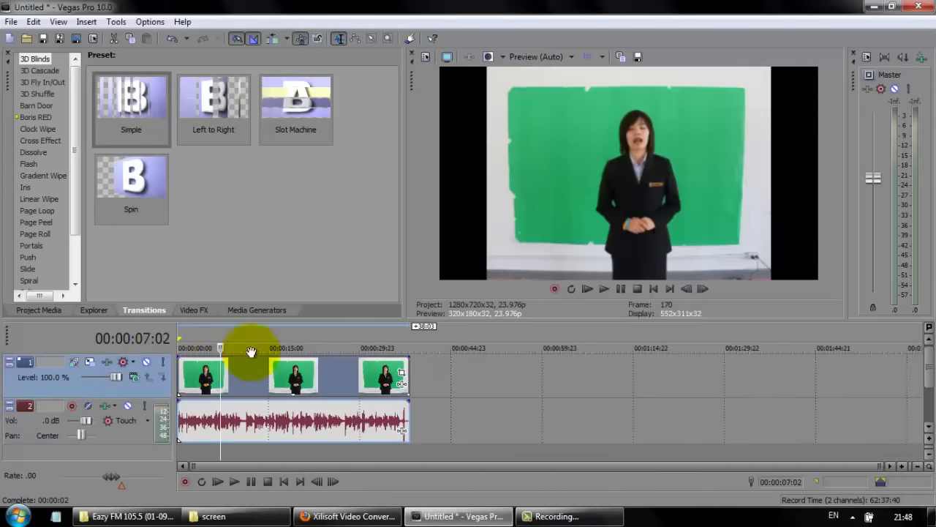
{"action": "left_click", "coordinate": [286, 372]}
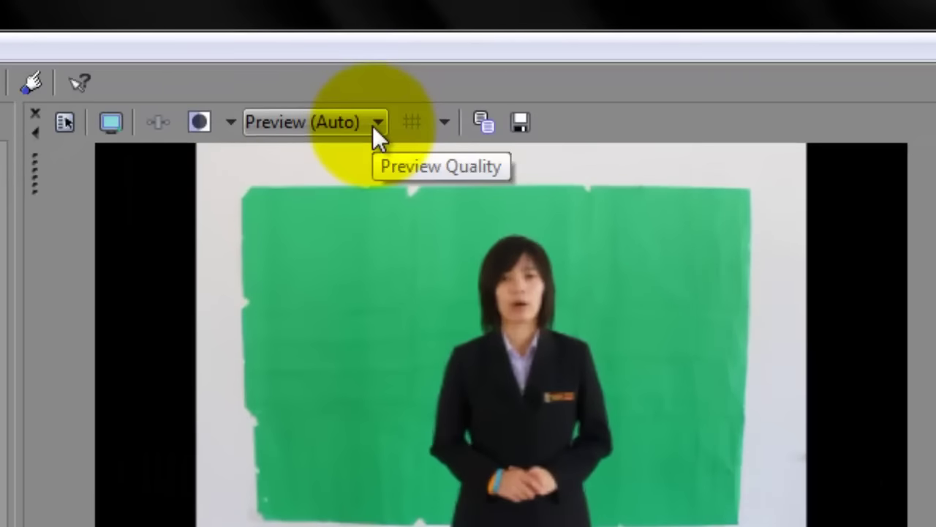
Set the video preview quality to Best (Full).
{"action": "left_click", "coordinate": [372, 126]}
{"action": "mouse_move", "coordinate": [359, 241]}
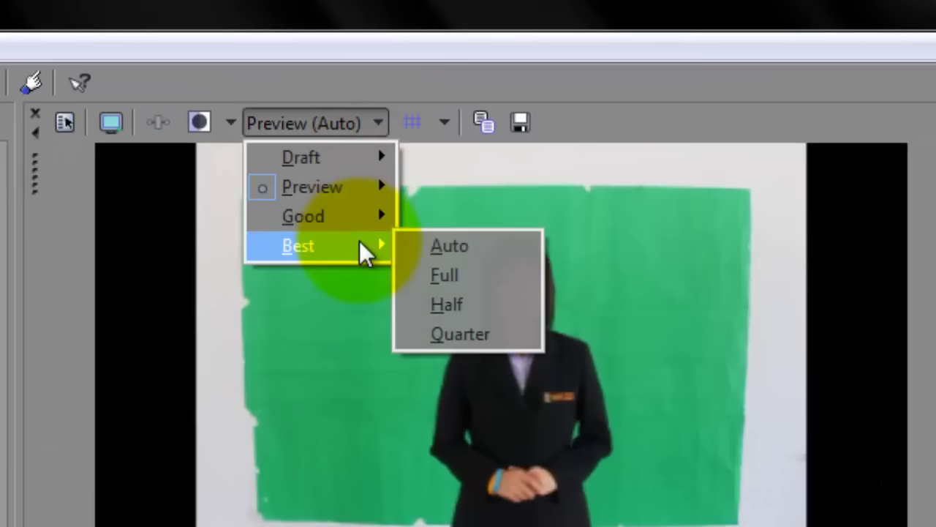
{"action": "left_click", "coordinate": [482, 275]}
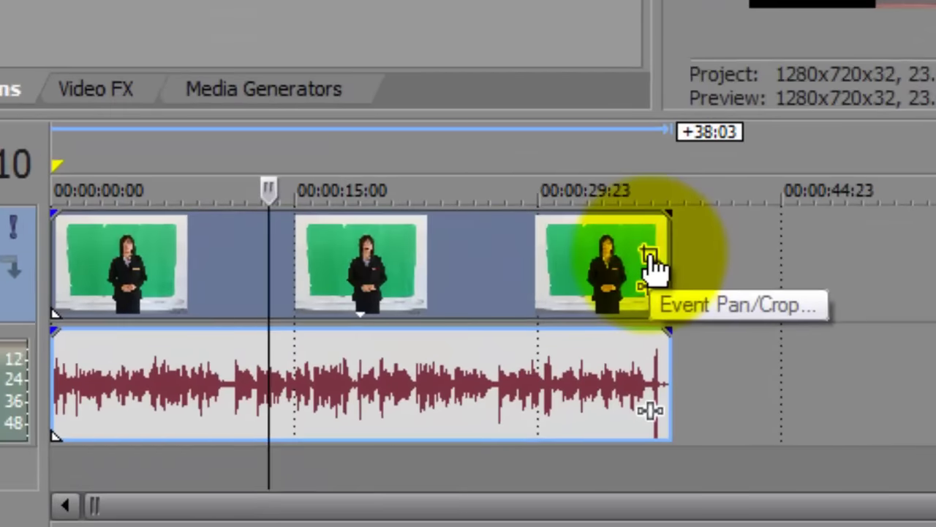
Open Event Pan/Crop for the MVI_9050 clip and enable its mask with the anchor creation tool active.
{"action": "left_click", "coordinate": [650, 256]}
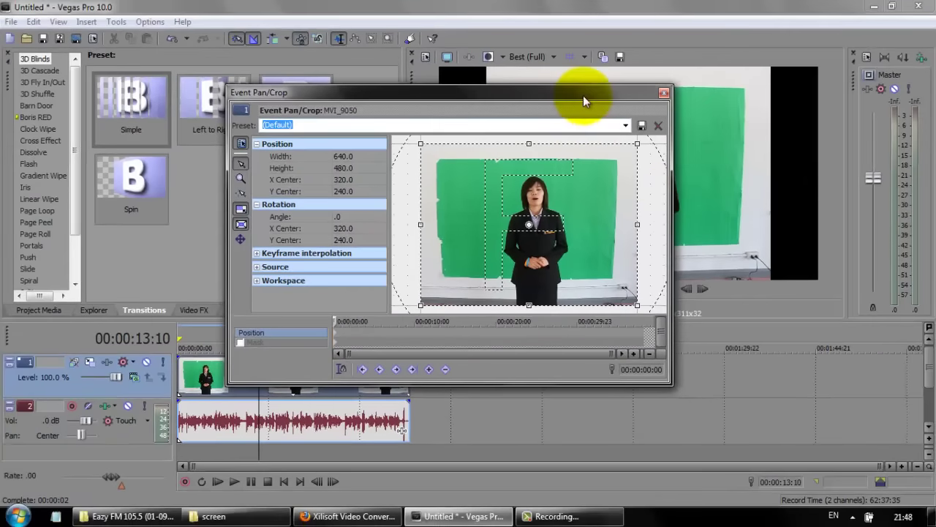
{"action": "left_click_drag", "start_coordinate": [582, 95], "coordinate": [403, 120]}
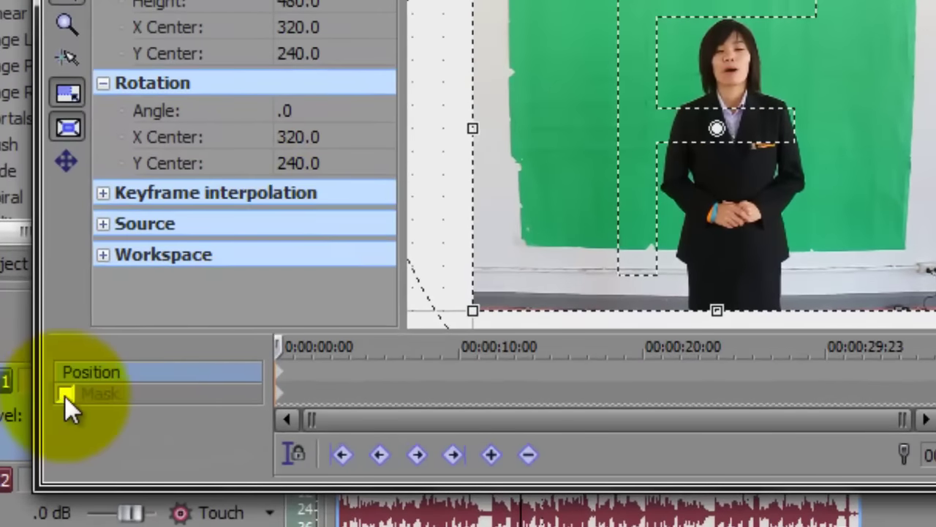
{"action": "left_click", "coordinate": [64, 395]}
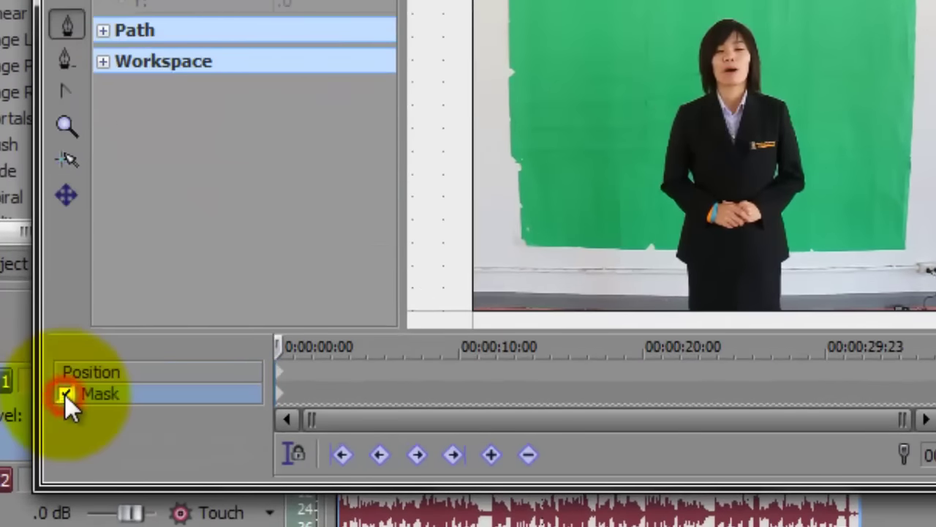
{"action": "left_click", "coordinate": [78, 23]}
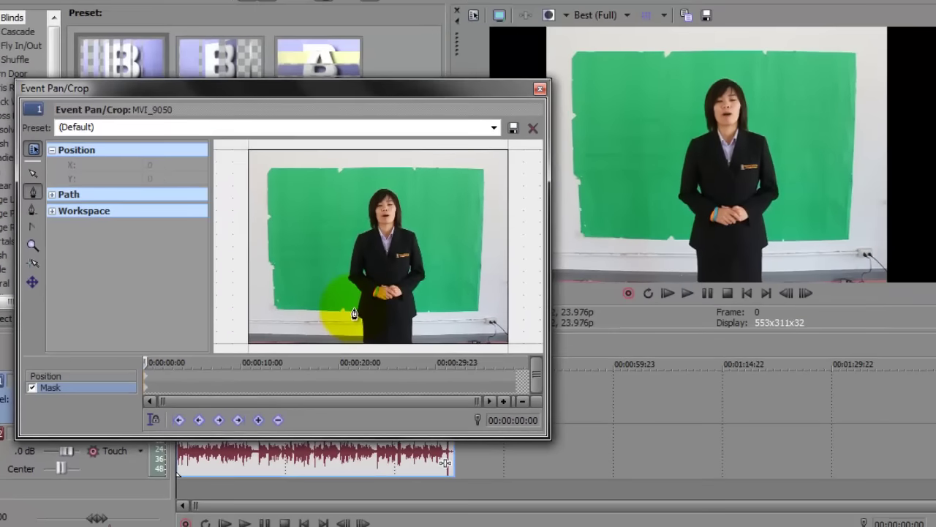
Draw a closed mask within the green backdrop around the presenter, down to the backdrop's lower edge, and check the masked clip at several times.
{"action": "left_click", "coordinate": [672, 245]}
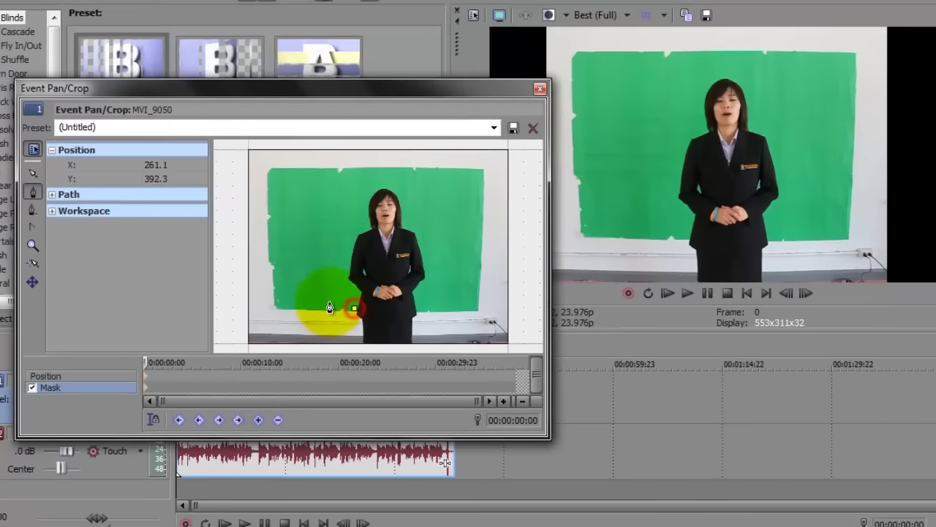
{"action": "left_click", "coordinate": [329, 303]}
{"action": "left_click", "coordinate": [309, 273]}
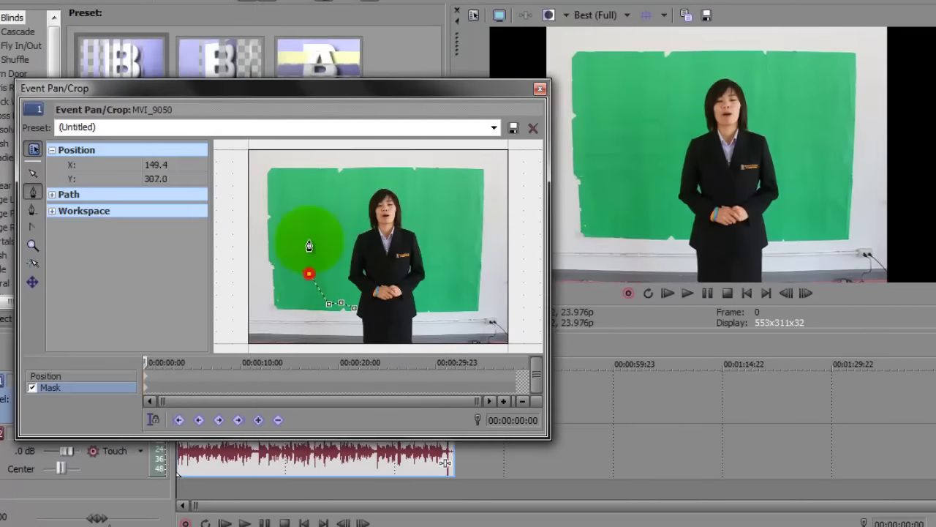
{"action": "left_click", "coordinate": [311, 222]}
{"action": "left_click", "coordinate": [326, 190]}
{"action": "left_click", "coordinate": [387, 177]}
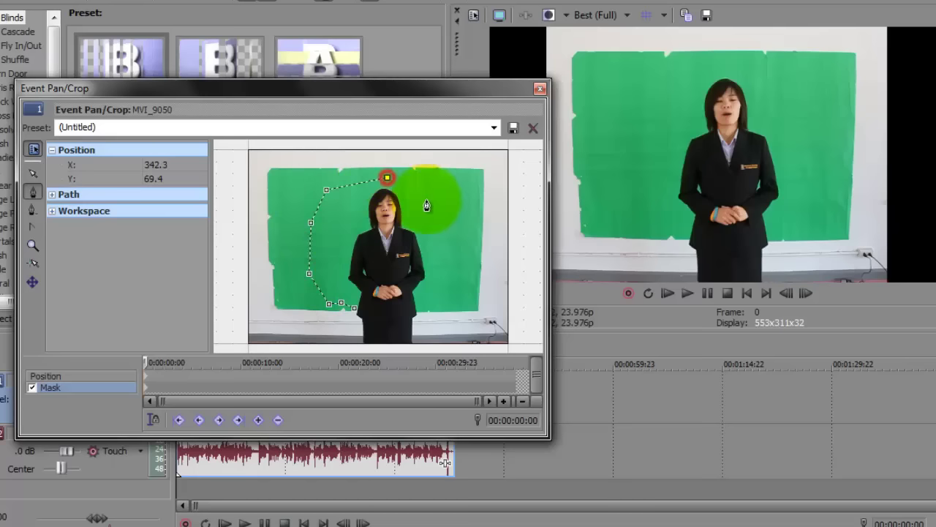
{"action": "left_click", "coordinate": [463, 231]}
{"action": "left_click", "coordinate": [455, 275]}
{"action": "left_click", "coordinate": [455, 302]}
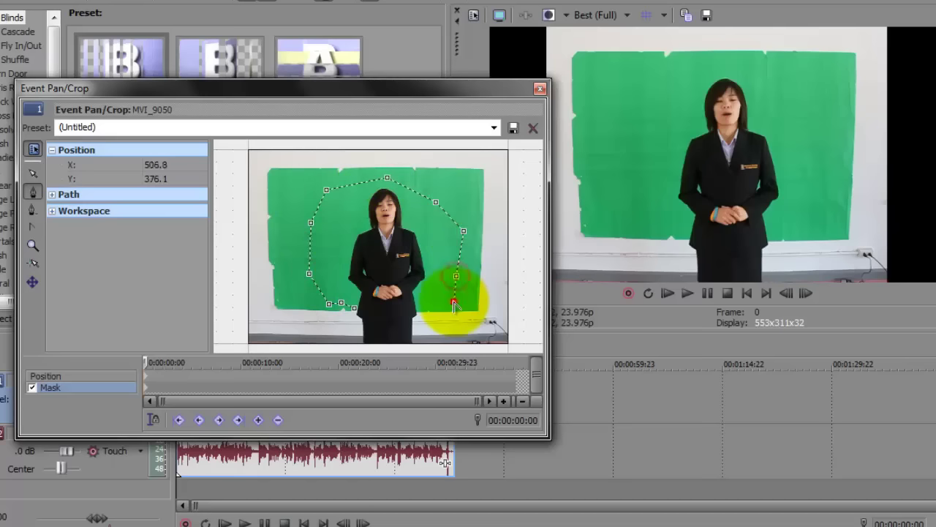
{"action": "left_click", "coordinate": [424, 307]}
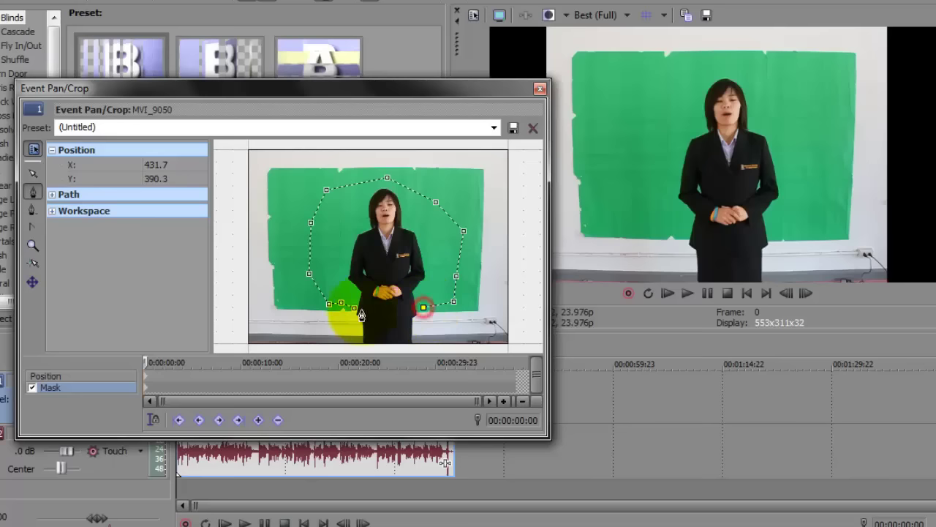
{"action": "left_click", "coordinate": [356, 311]}
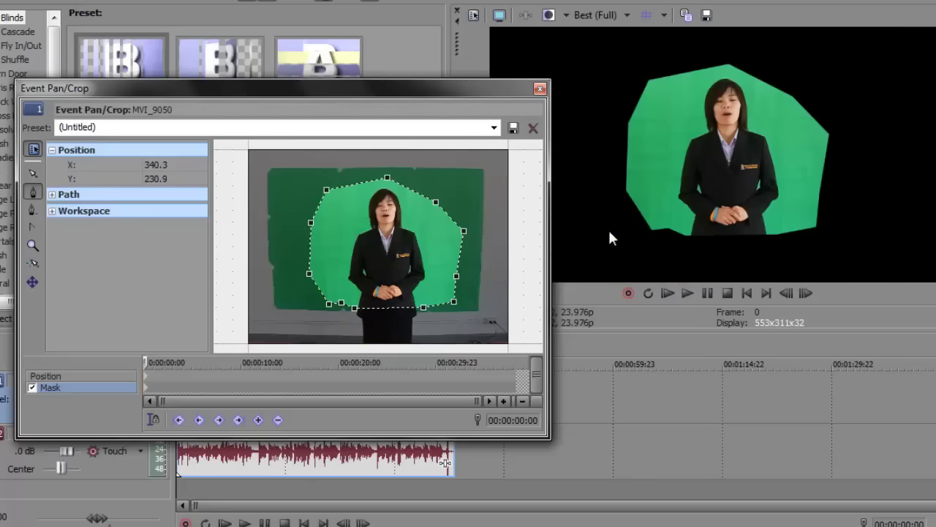
{"action": "left_click", "coordinate": [539, 90]}
{"action": "left_click", "coordinate": [324, 397]}
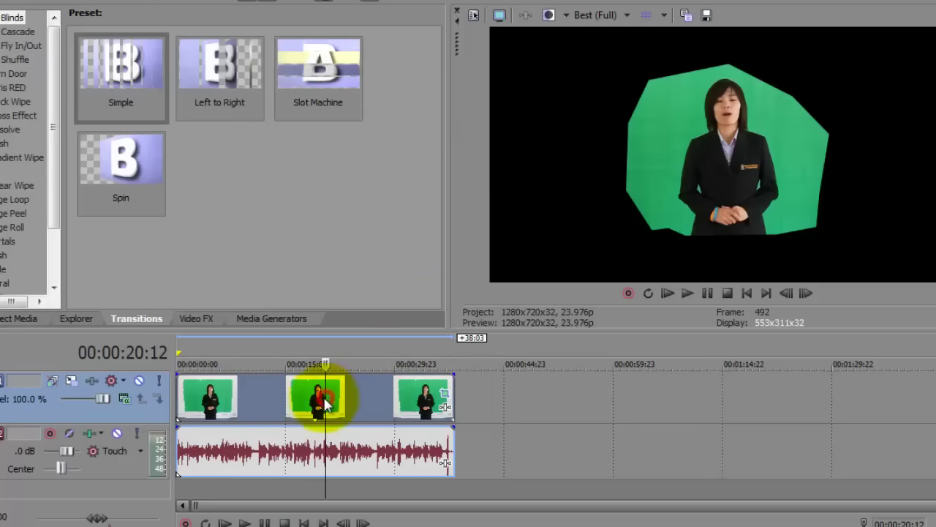
{"action": "left_click", "coordinate": [286, 406]}
{"action": "left_click", "coordinate": [344, 397]}
{"action": "left_click", "coordinate": [271, 400]}
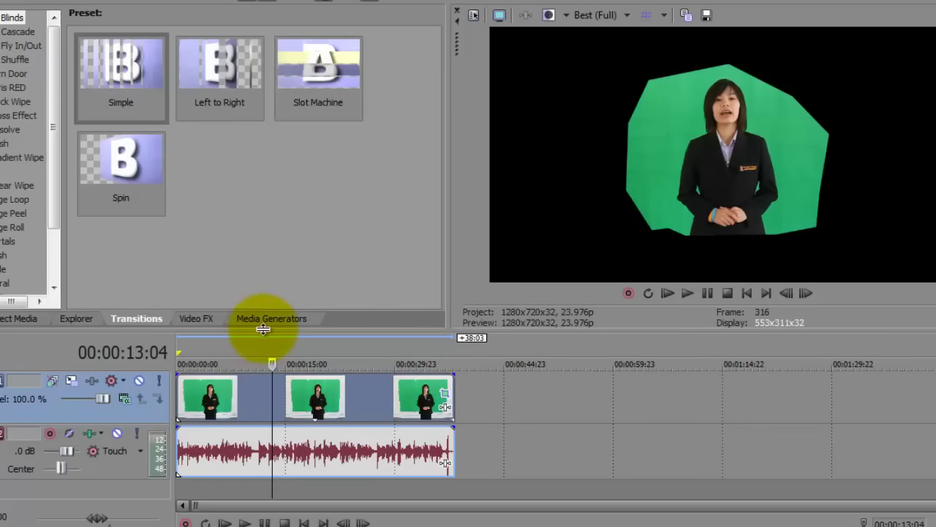
Enlarge the timeline area and place bg1.jpg on a new track below the presenter clip, lasting until the clip's end.
{"action": "left_click_drag", "start_coordinate": [263, 327], "coordinate": [265, 242]}
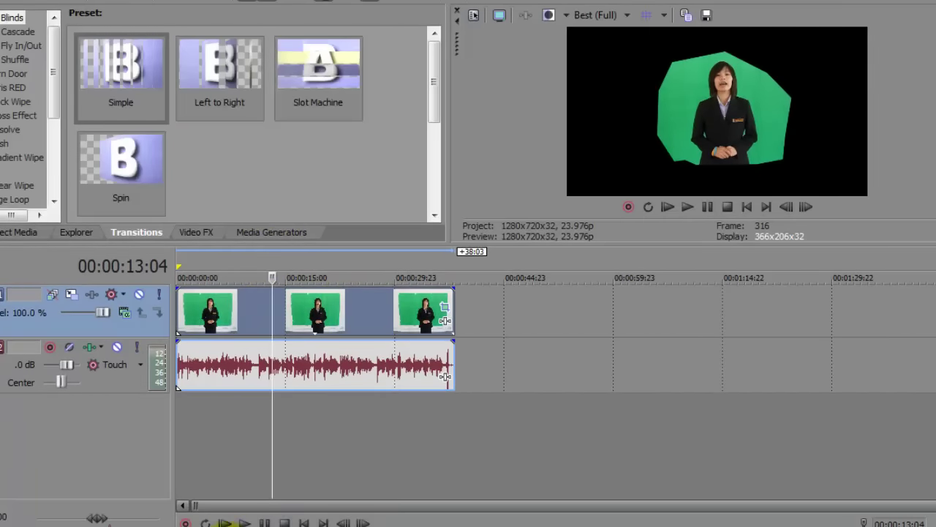
{"action": "left_click", "coordinate": [351, 516]}
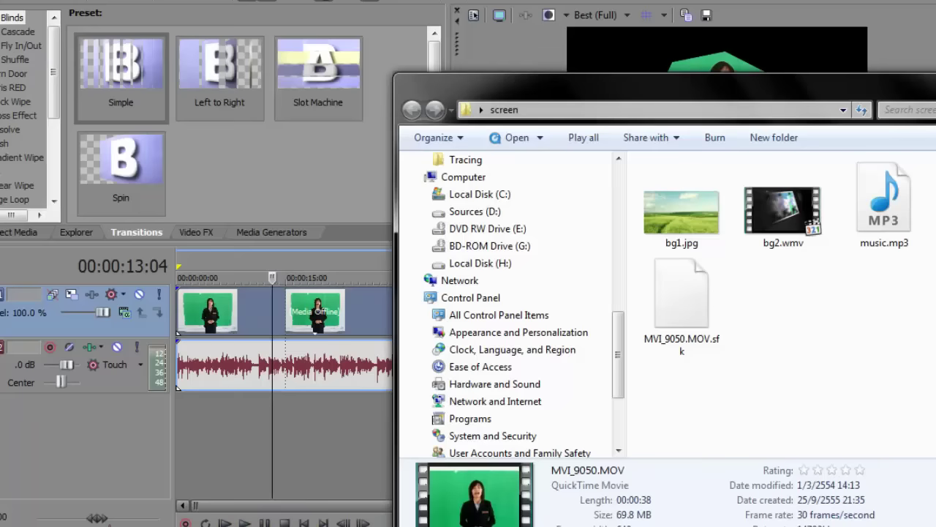
{"action": "left_click", "coordinate": [692, 225]}
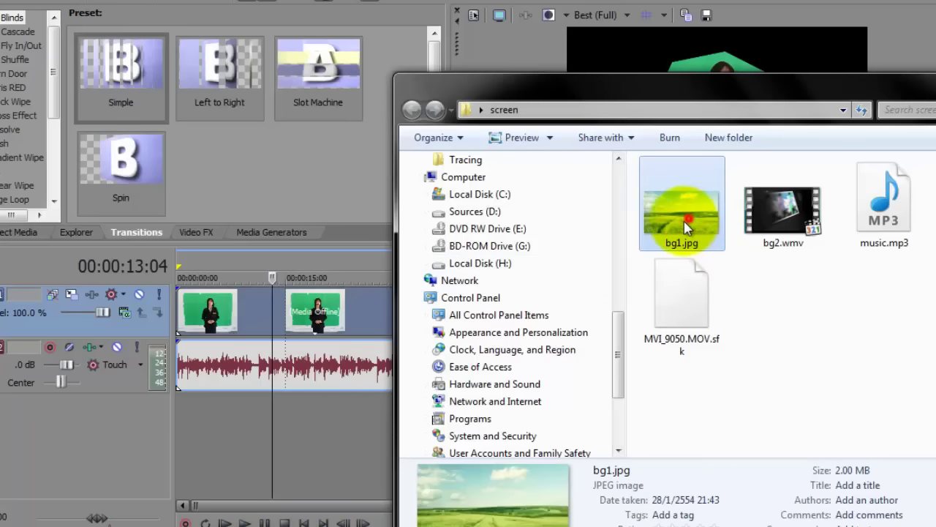
{"action": "left_click_drag", "start_coordinate": [687, 224], "coordinate": [452, 355]}
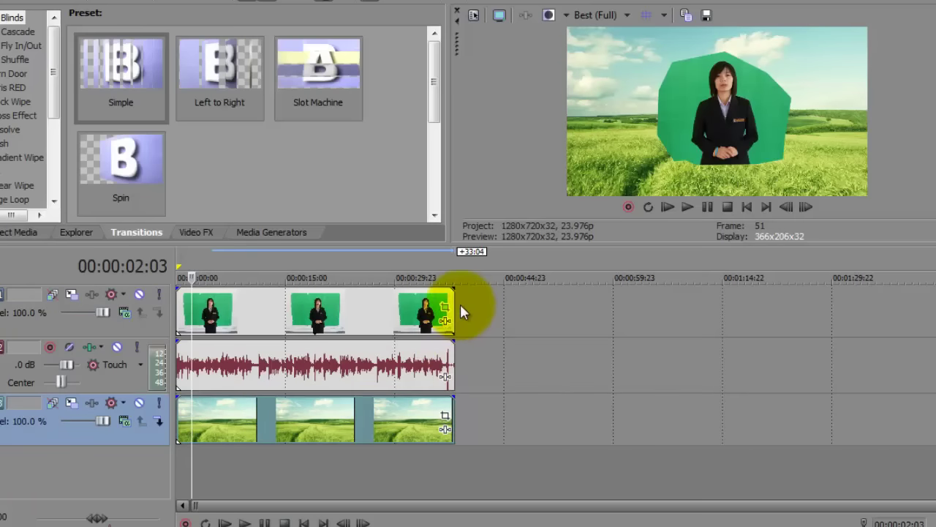
{"action": "left_click", "coordinate": [294, 313]}
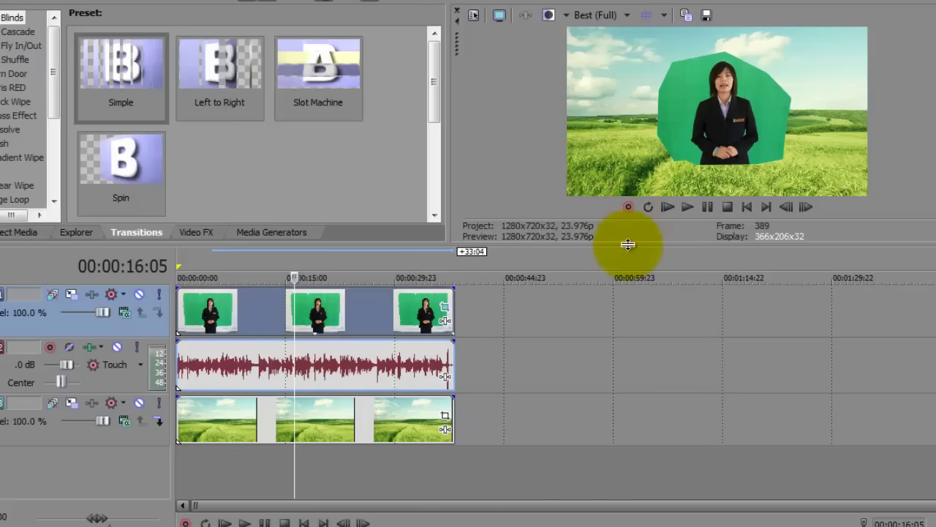
Enlarge the preview area and apply the Green Screen preset of the Chroma Keyer effect to the MVI_9050 presenter clip.
{"action": "left_click_drag", "start_coordinate": [628, 245], "coordinate": [627, 325]}
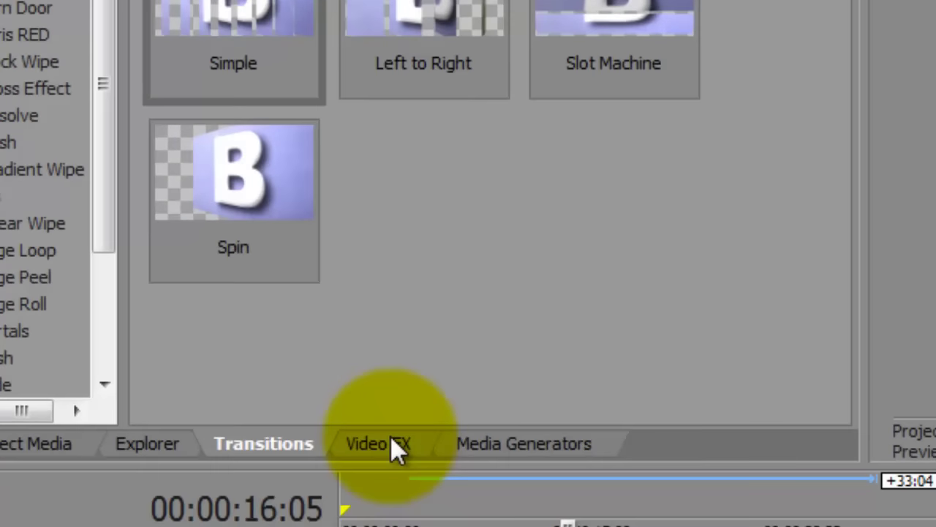
{"action": "left_click", "coordinate": [200, 299]}
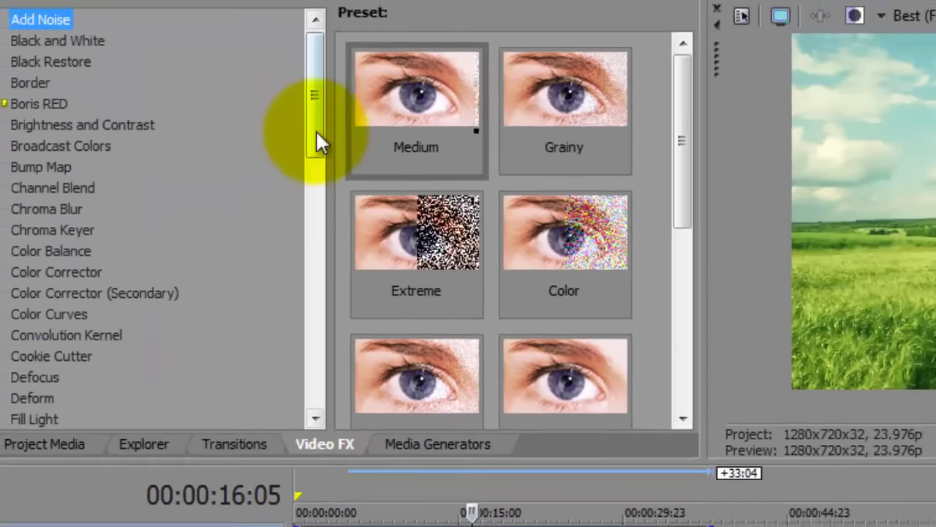
{"action": "left_click_drag", "start_coordinate": [316, 129], "coordinate": [317, 182]}
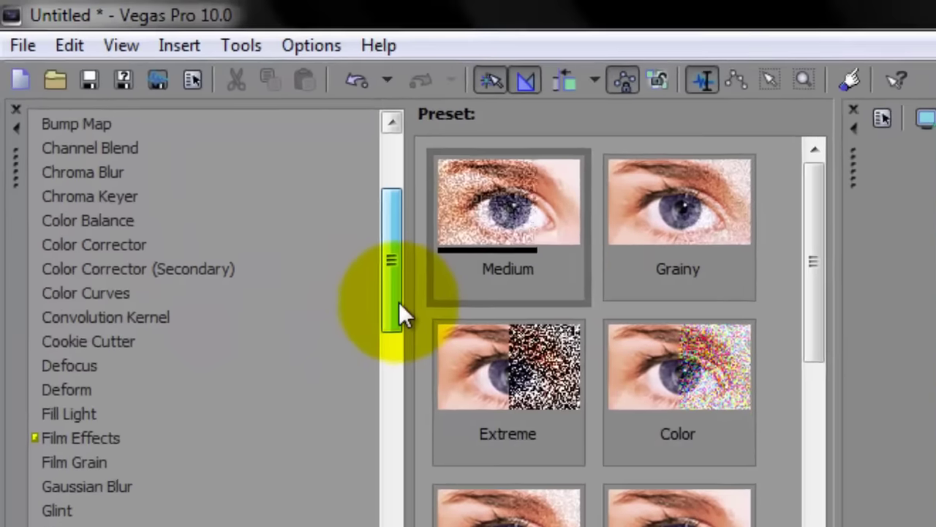
{"action": "left_click", "coordinate": [106, 198]}
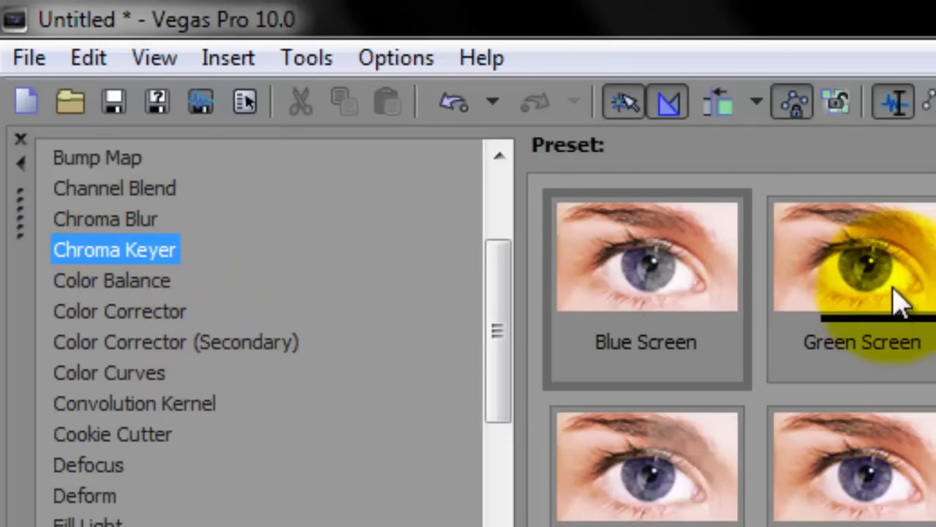
{"action": "left_click_drag", "start_coordinate": [900, 302], "coordinate": [891, 337]}
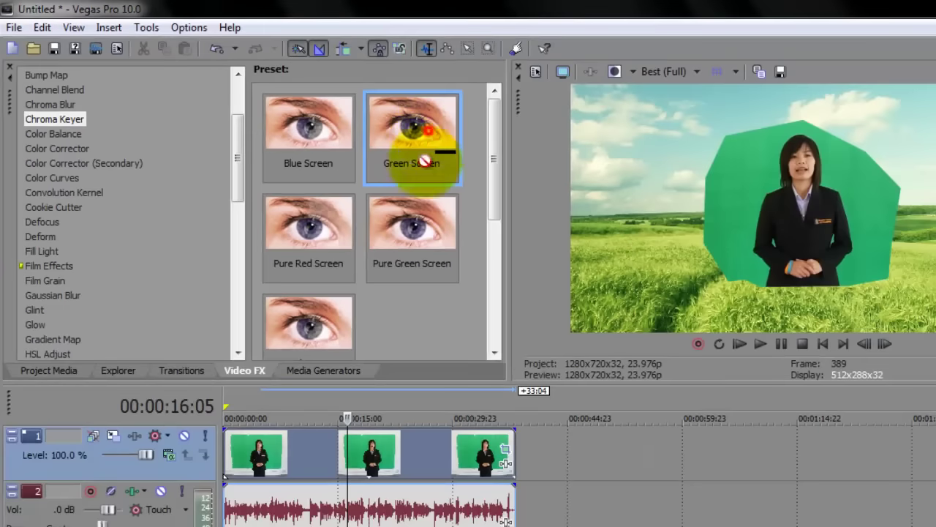
{"action": "left_click_drag", "start_coordinate": [423, 158], "coordinate": [399, 423]}
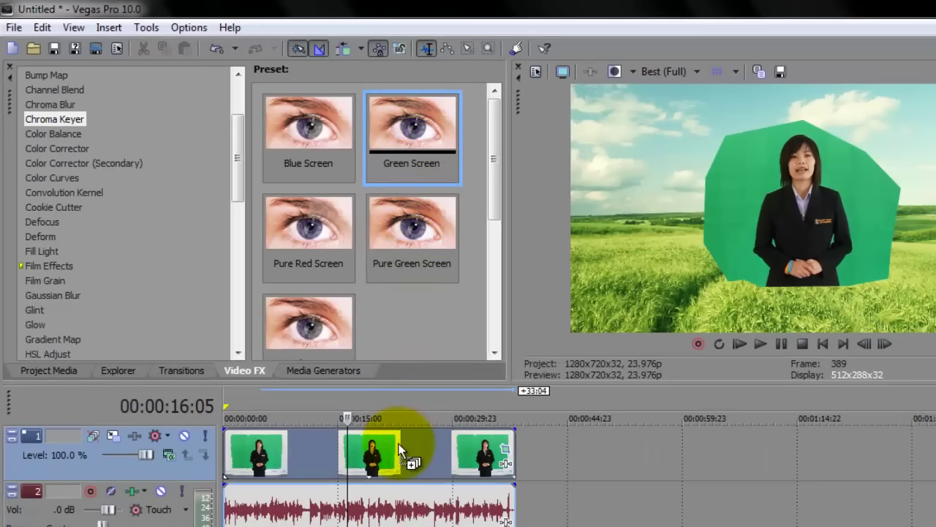
{"action": "left_click_drag", "start_coordinate": [399, 444], "coordinate": [401, 447]}
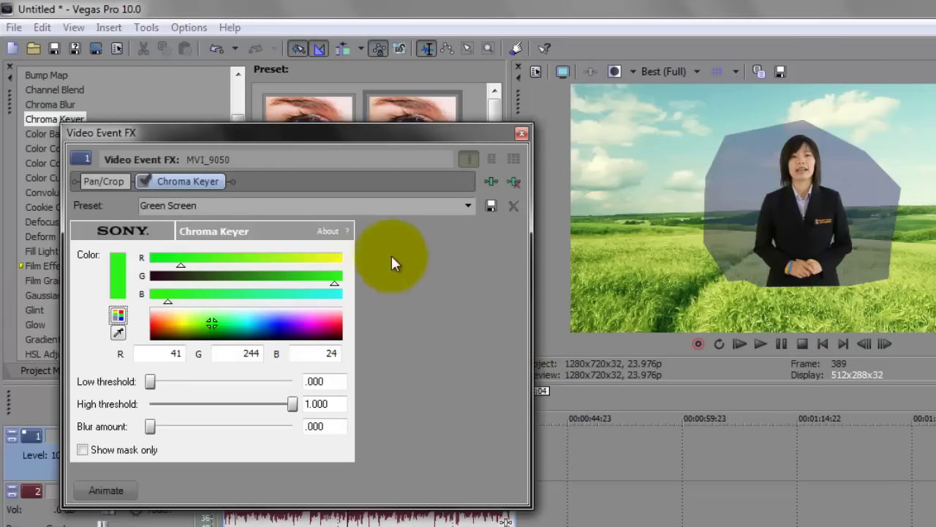
Enlarge the presenter track's thumbnails and sample the Chroma Keyer colour from the green backdrop beside the presenter.
{"action": "left_click_drag", "start_coordinate": [283, 131], "coordinate": [865, 208]}
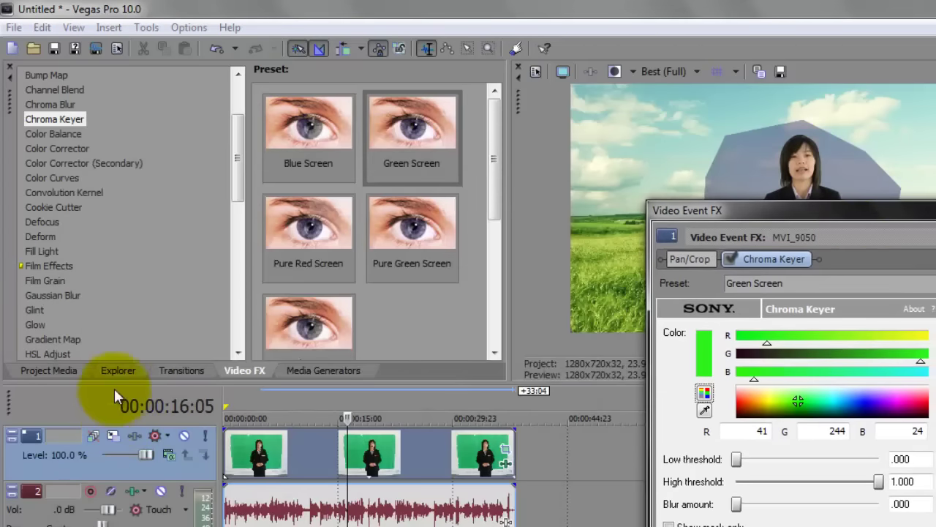
{"action": "left_click_drag", "start_coordinate": [114, 381], "coordinate": [146, 195]}
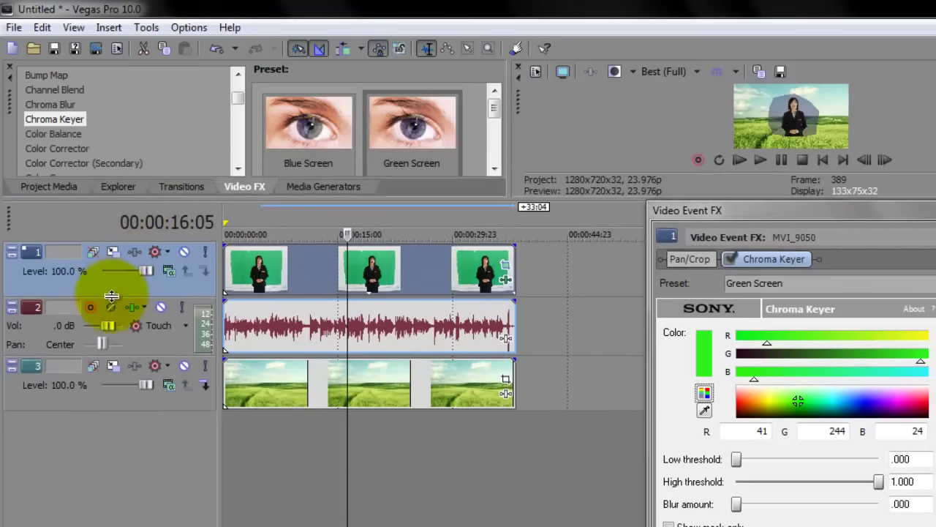
{"action": "left_click_drag", "start_coordinate": [111, 296], "coordinate": [125, 457]}
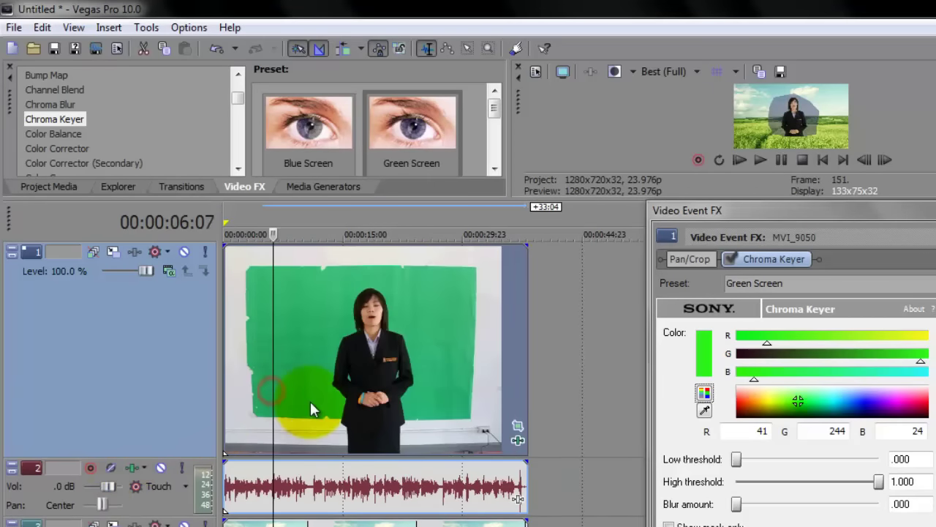
{"action": "scroll", "coordinate": [275, 406], "scroll_direction": "up", "scroll_amount": 3}
{"action": "left_click", "coordinate": [275, 409]}
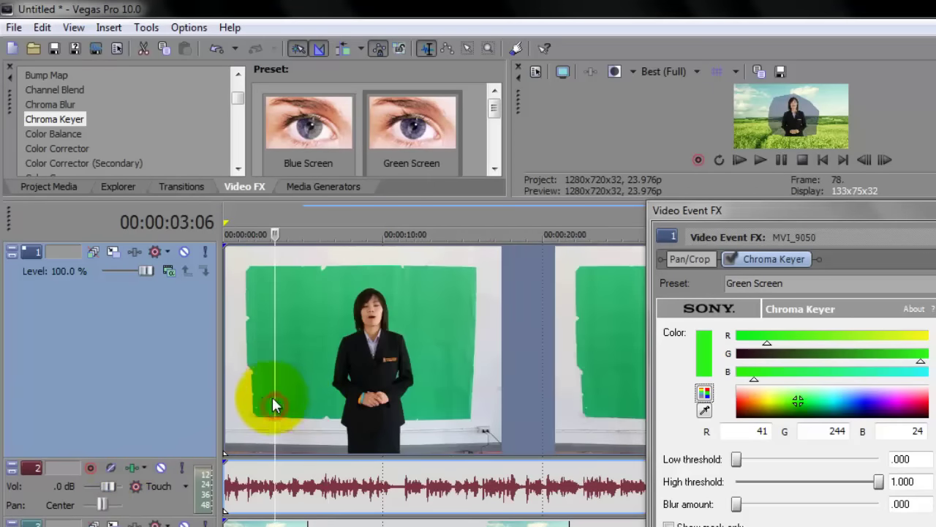
{"action": "left_click", "coordinate": [704, 409]}
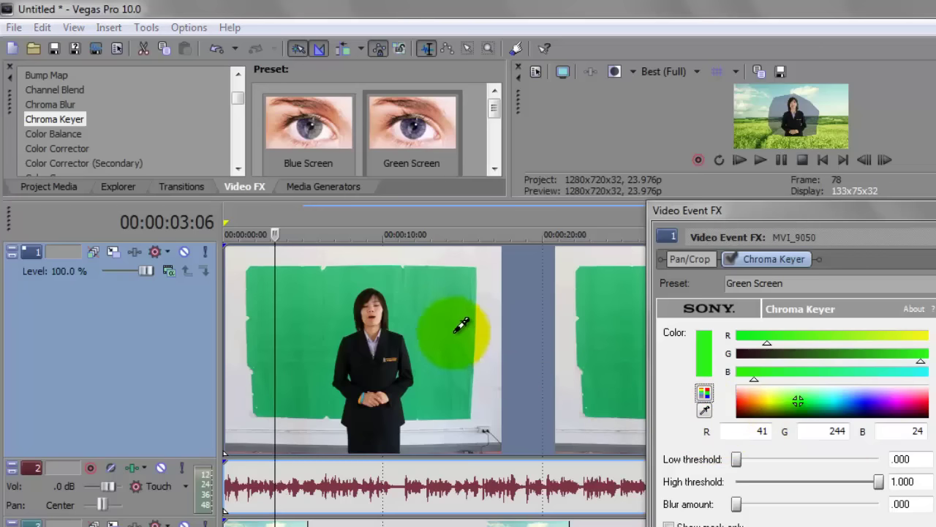
{"action": "left_click", "coordinate": [420, 334]}
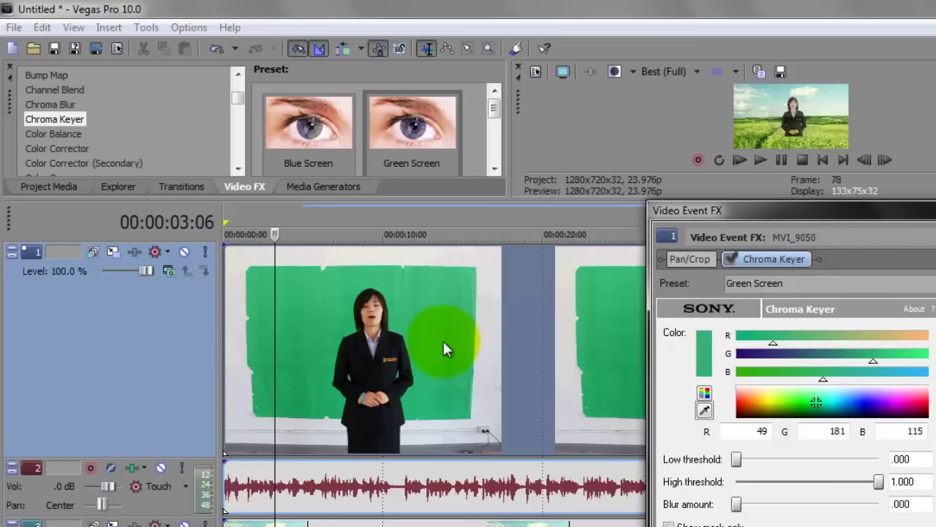
Restore the large video preview and set the Chroma Keyer's high threshold to .551 and low threshold to .200.
{"action": "left_click_drag", "start_coordinate": [140, 457], "coordinate": [139, 291]}
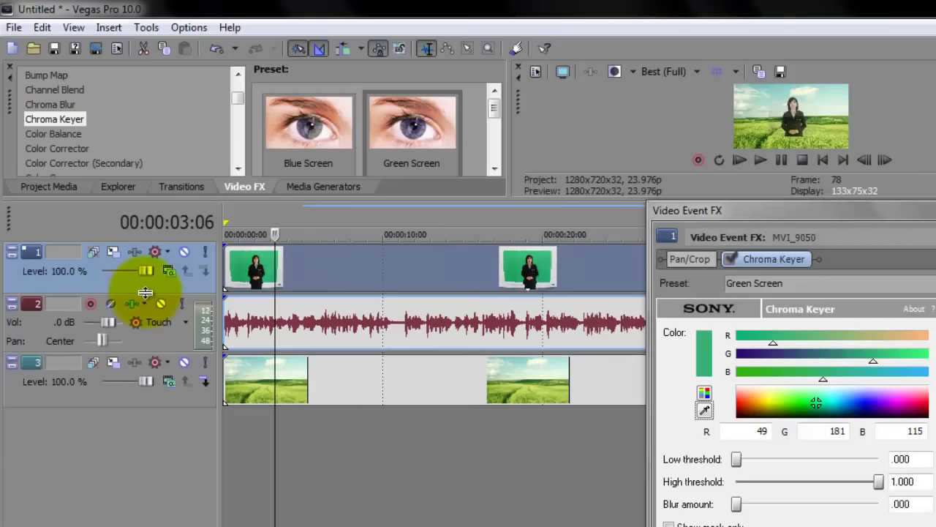
{"action": "left_click_drag", "start_coordinate": [349, 199], "coordinate": [368, 442]}
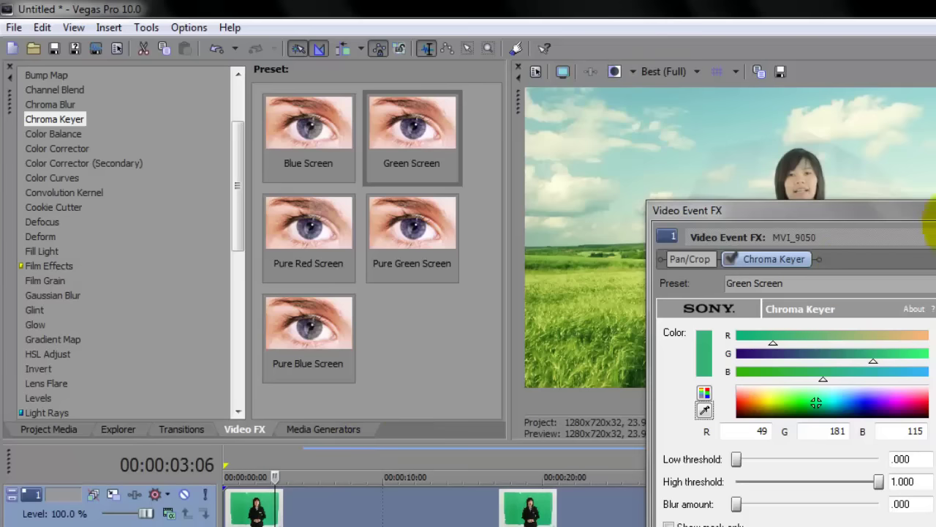
{"action": "left_click_drag", "start_coordinate": [923, 210], "coordinate": [301, 168]}
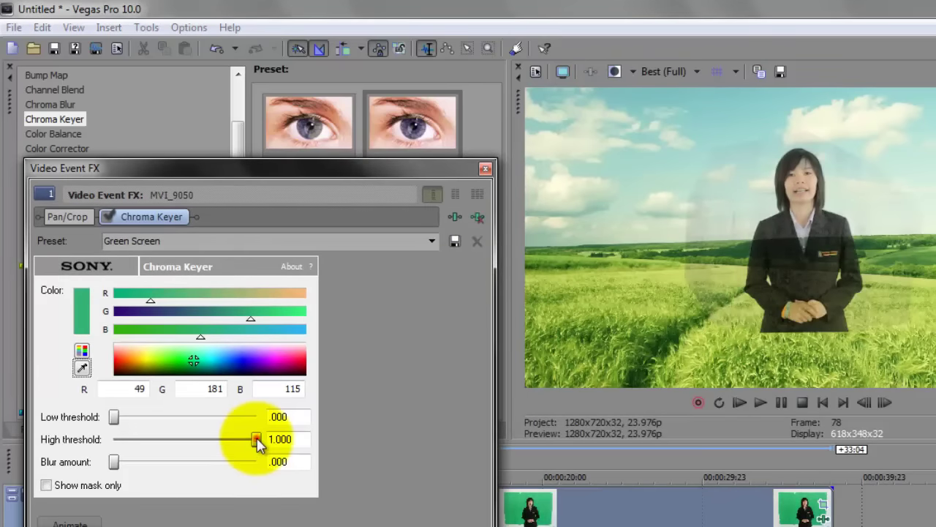
{"action": "left_click_drag", "start_coordinate": [256, 439], "coordinate": [192, 439]}
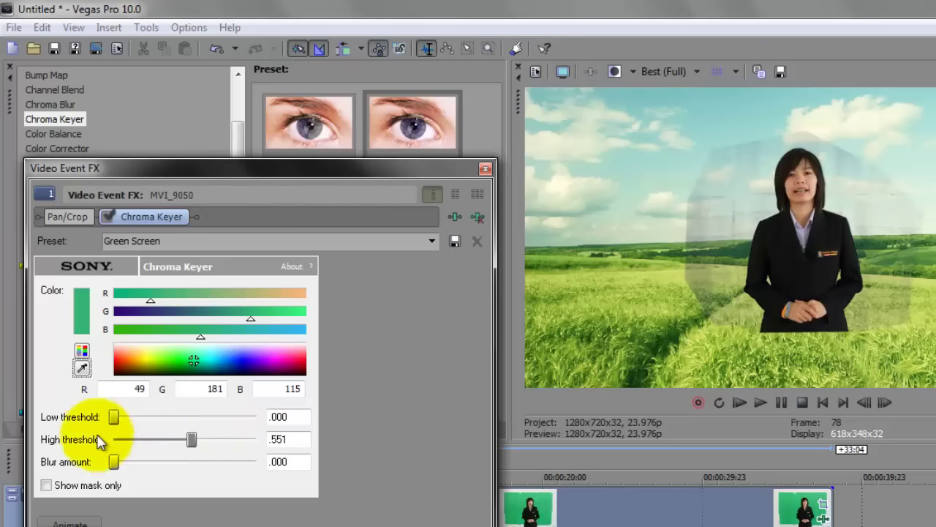
{"action": "left_click_drag", "start_coordinate": [115, 418], "coordinate": [136, 419]}
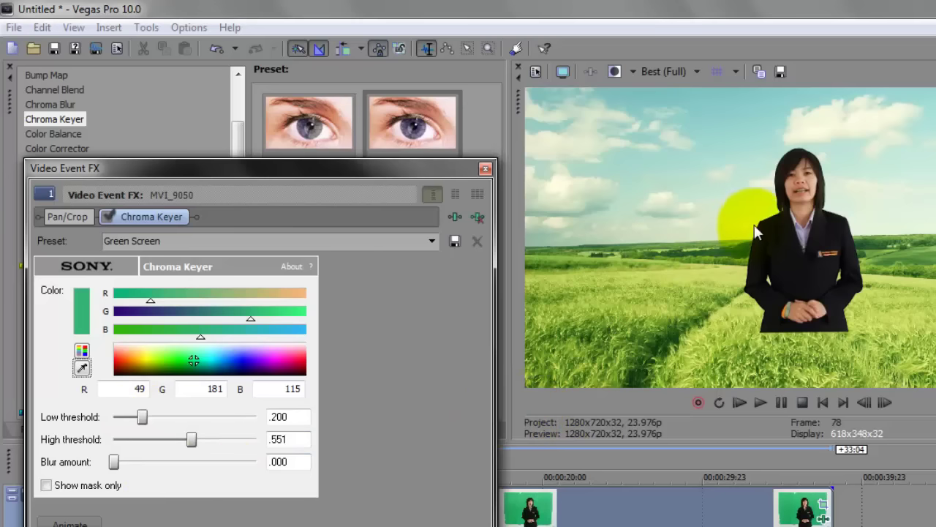
Set the Chroma Keyer's blur amount to .050 and close the effect settings.
{"action": "left_click", "coordinate": [280, 461]}
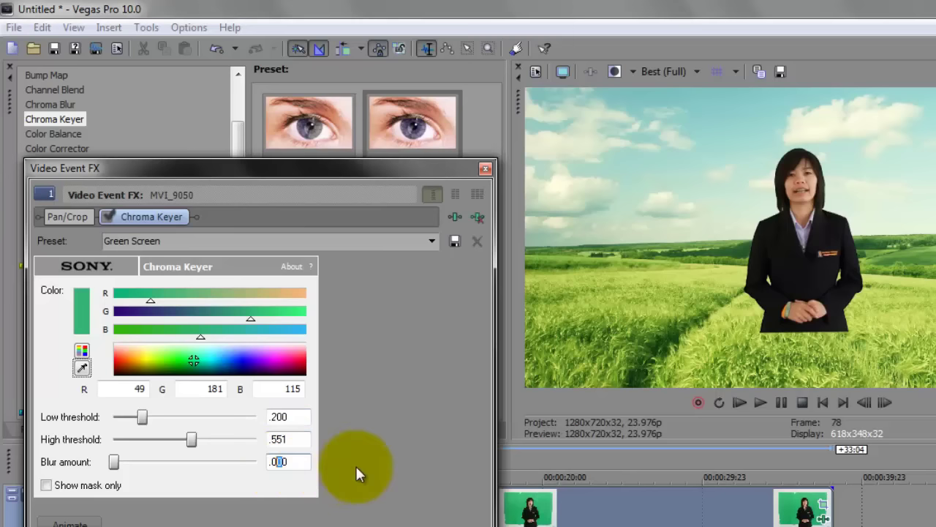
{"action": "type", "text": "5"}
{"action": "key", "text": "Return"}
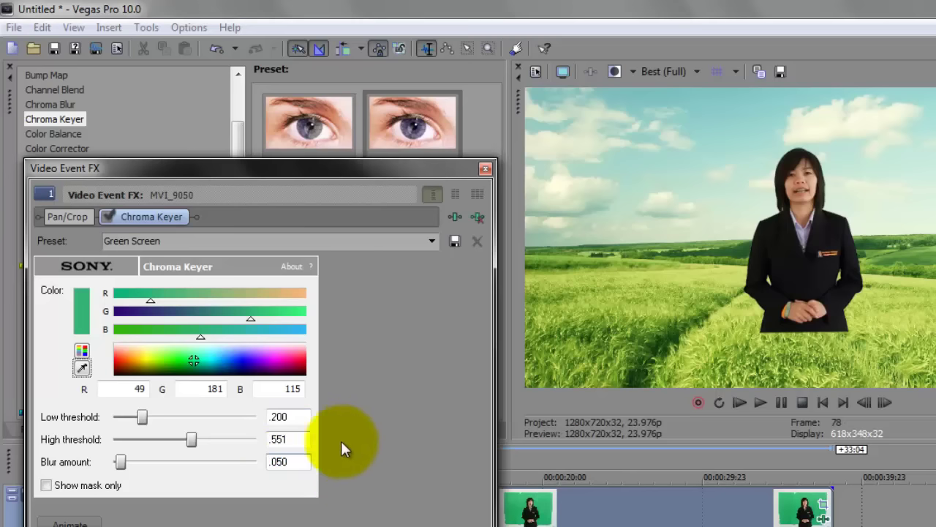
{"action": "left_click", "coordinate": [301, 439]}
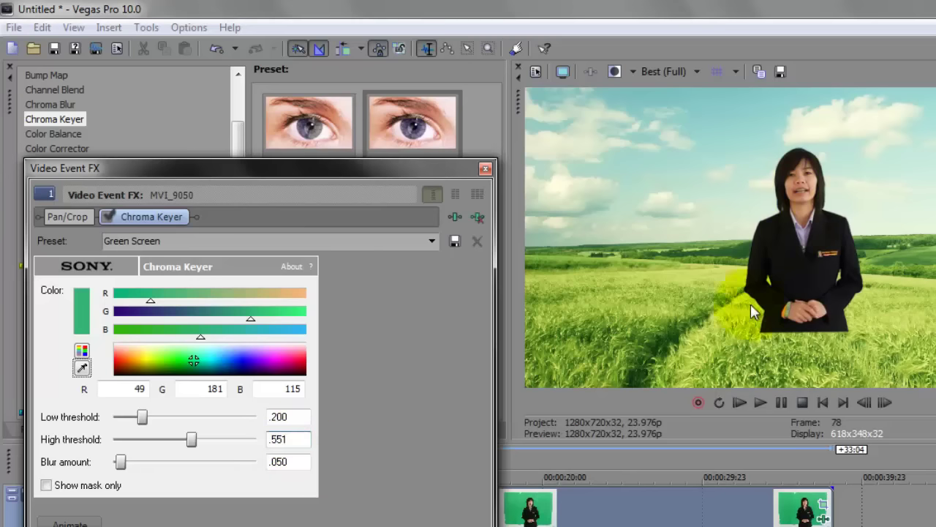
{"action": "left_click", "coordinate": [487, 169]}
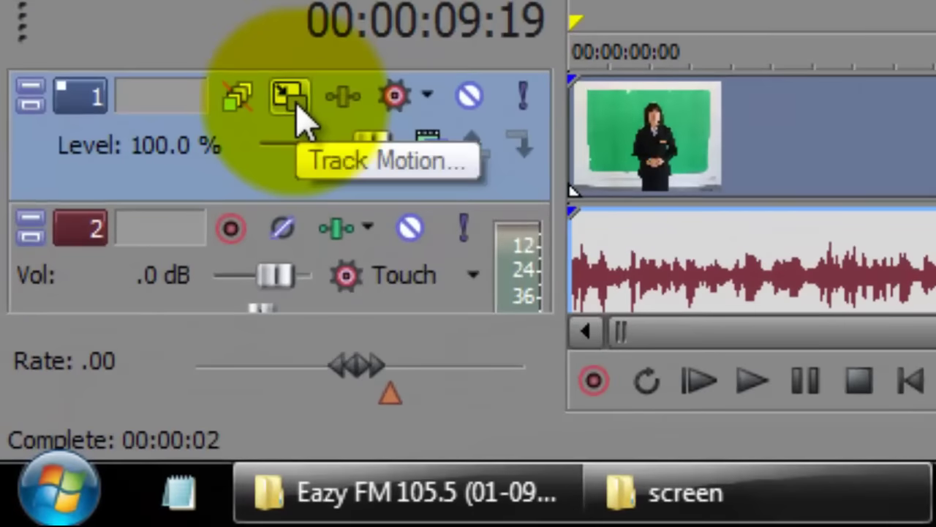
Use Track Motion on the presenter track to enlarge the presenter and shift the image so the cut-off waist falls below the frame's lower edge.
{"action": "left_click", "coordinate": [297, 110]}
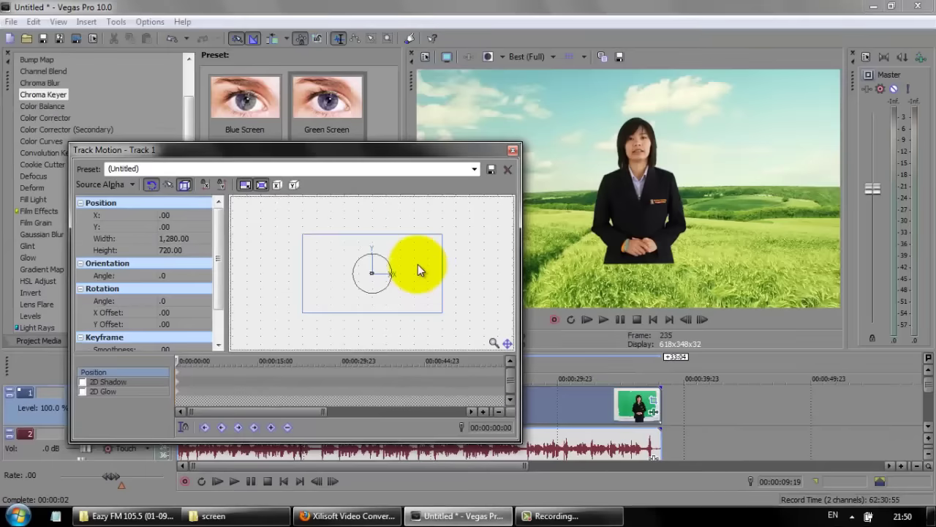
{"action": "left_click_drag", "start_coordinate": [416, 267], "coordinate": [420, 276]}
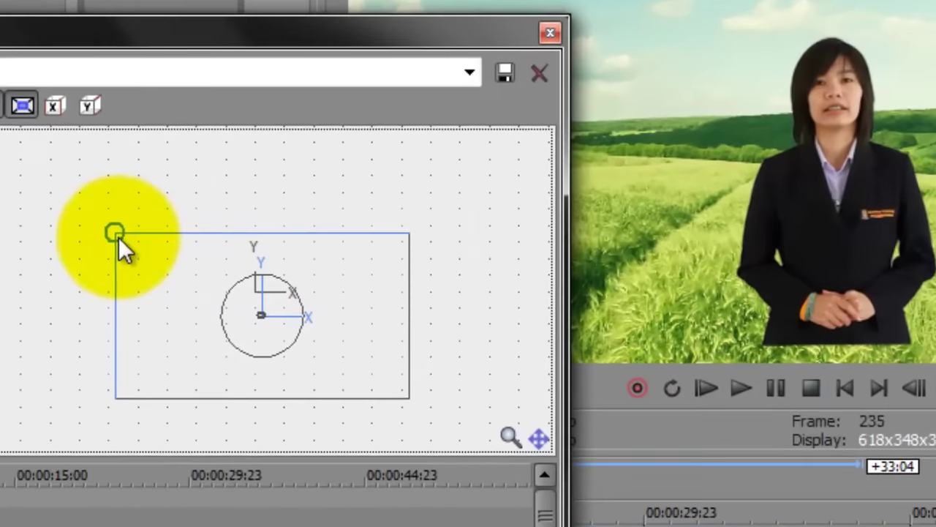
{"action": "left_click_drag", "start_coordinate": [307, 245], "coordinate": [301, 237]}
{"action": "left_click_drag", "start_coordinate": [104, 216], "coordinate": [86, 206]}
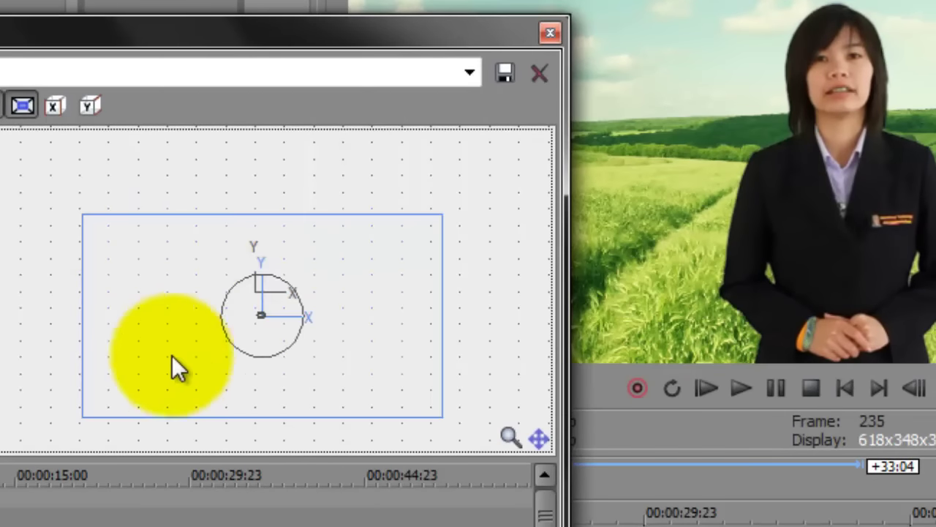
{"action": "mouse_move", "coordinate": [159, 361]}
{"action": "left_mouse_down"}
{"action": "mouse_move", "coordinate": [156, 346]}
{"action": "mouse_move", "coordinate": [155, 359]}
{"action": "left_mouse_up"}
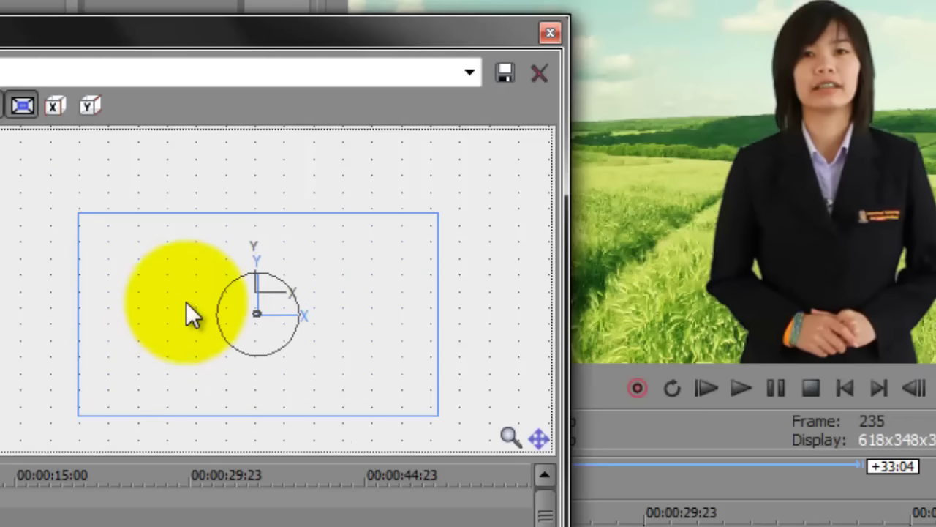
{"action": "left_click", "coordinate": [550, 32]}
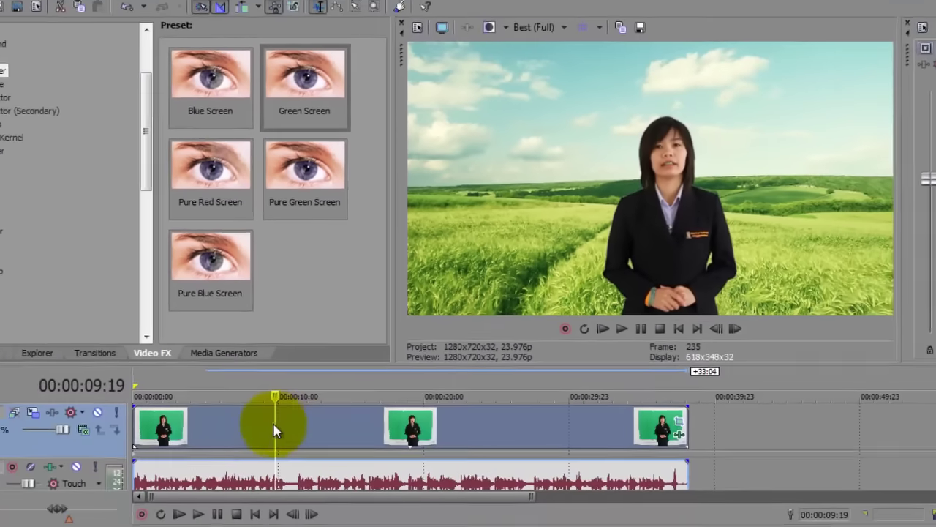
Play the keyed video from the start at Preview (Auto) quality and return the preview quality to Best (Full).
{"action": "left_click", "coordinate": [255, 425]}
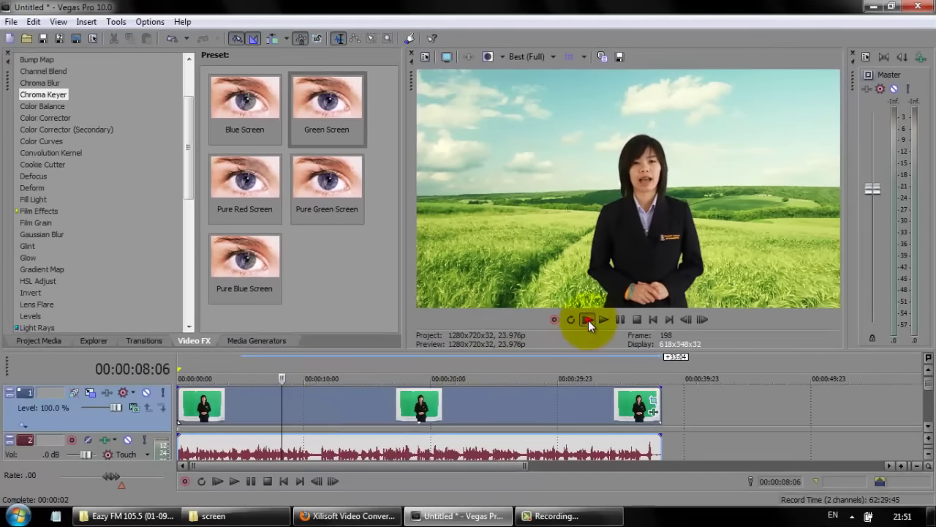
{"action": "left_click", "coordinate": [588, 320]}
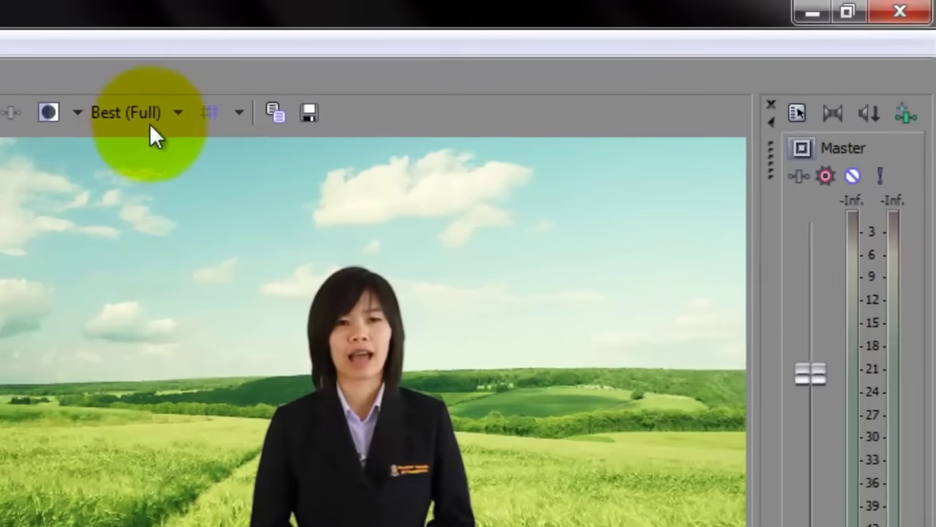
{"action": "left_click", "coordinate": [366, 83]}
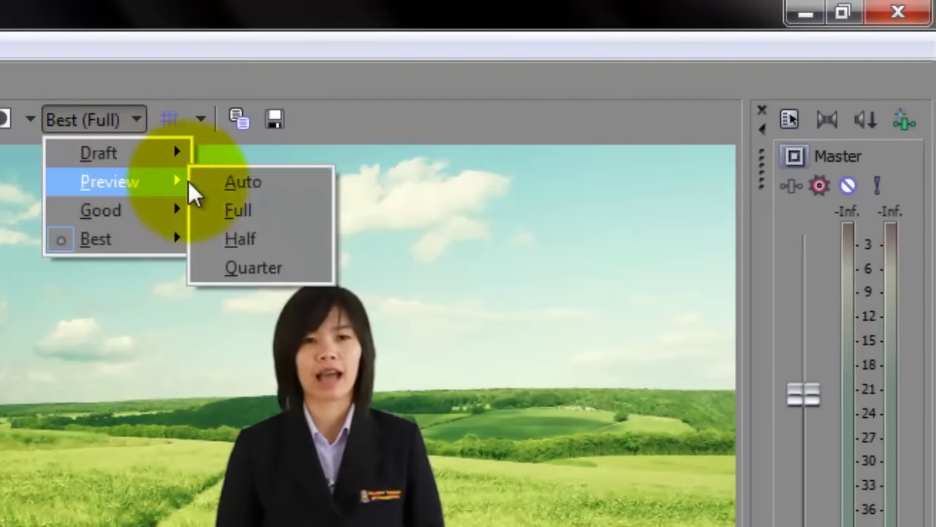
{"action": "left_click", "coordinate": [221, 185]}
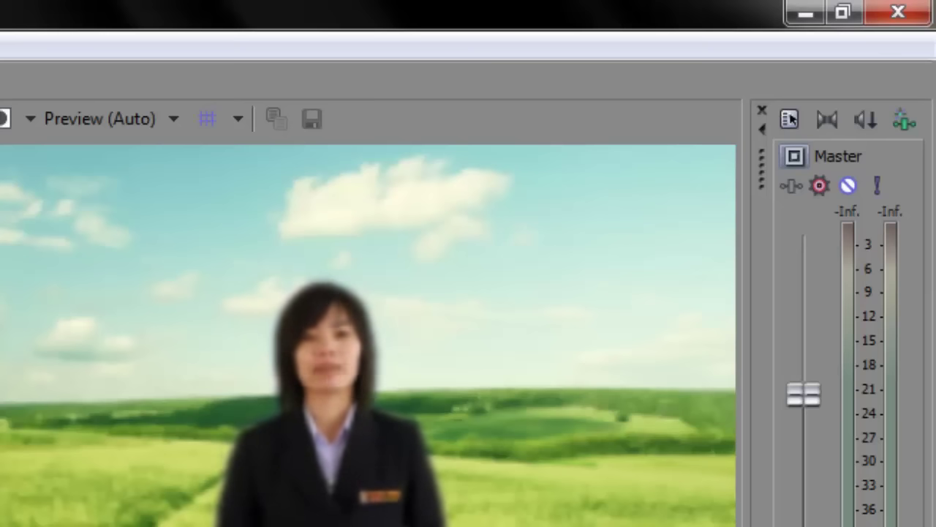
{"action": "left_click", "coordinate": [131, 120]}
{"action": "mouse_move", "coordinate": [103, 241]}
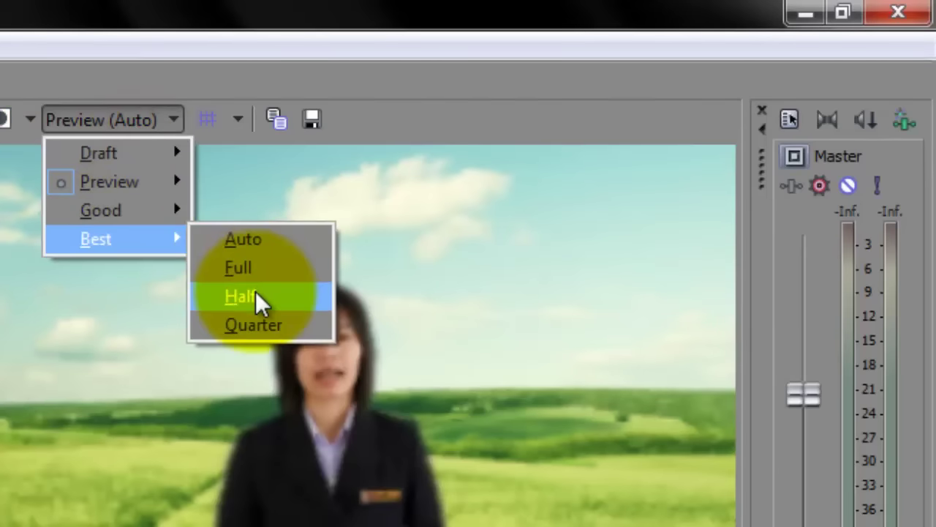
{"action": "left_click", "coordinate": [256, 268]}
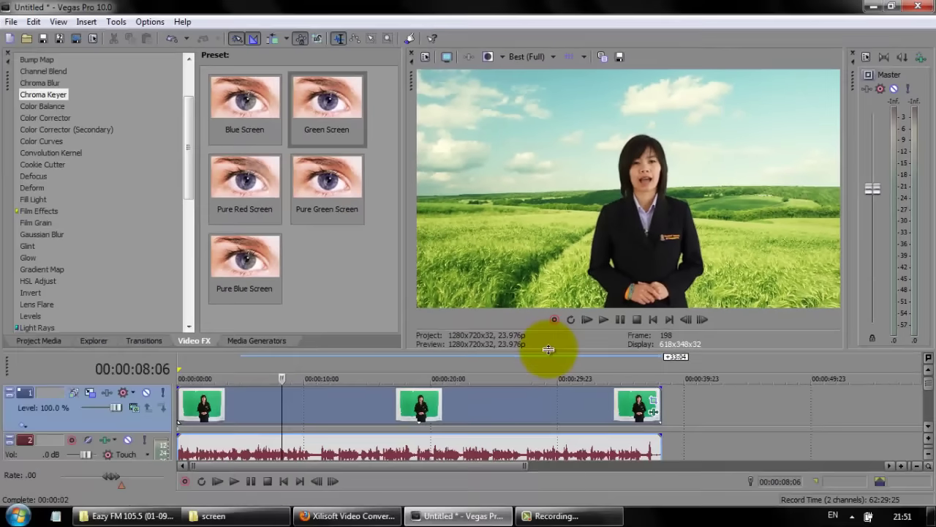
Enlarge the timeline area to show all three tracks and select the background picture on the lowest track.
{"action": "left_click", "coordinate": [548, 349]}
{"action": "left_click_drag", "start_coordinate": [548, 282], "coordinate": [539, 219]}
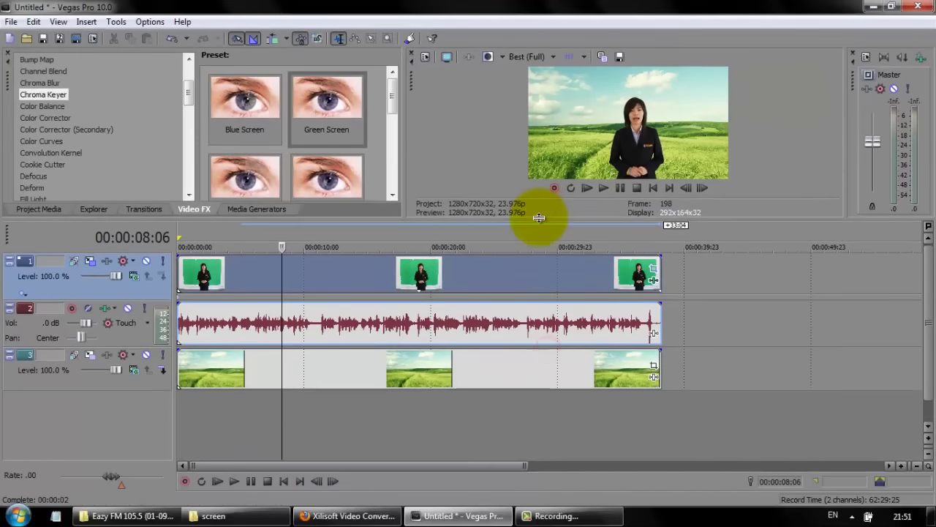
{"action": "left_click", "coordinate": [386, 365]}
{"action": "scroll", "coordinate": [504, 369], "scroll_direction": "down", "scroll_amount": 3}
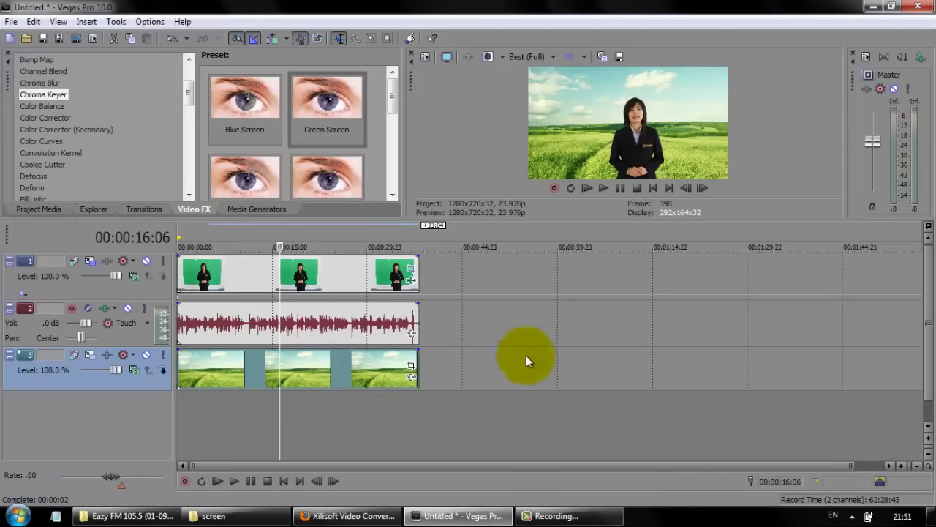
Bring bg2.wmv from the screen folder into the project, placing it on track 3 after the background picture.
{"action": "left_click", "coordinate": [222, 516]}
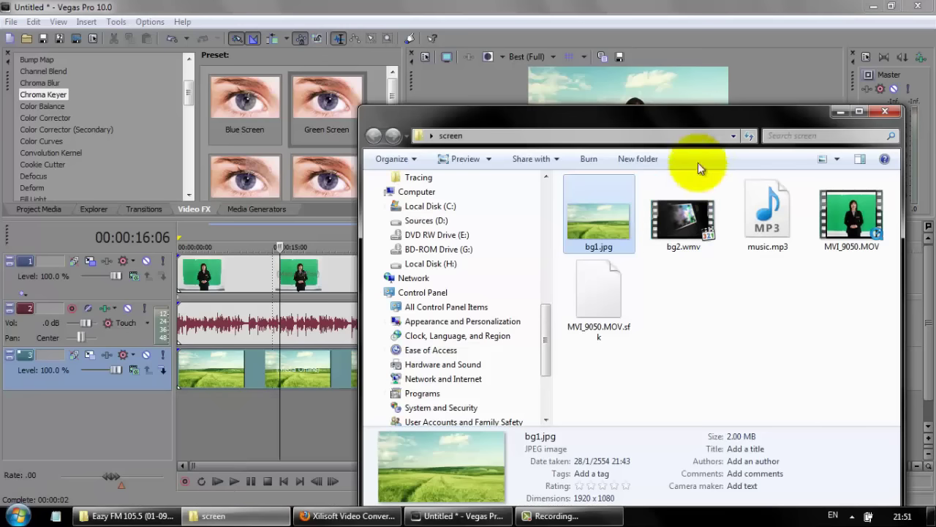
{"action": "left_click_drag", "start_coordinate": [680, 126], "coordinate": [784, 125]}
{"action": "left_click", "coordinate": [784, 231]}
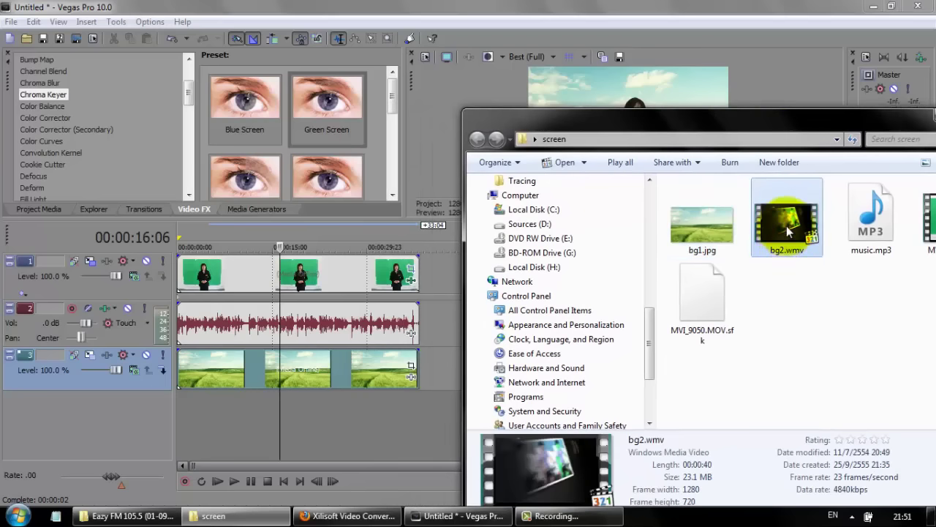
{"action": "left_click_drag", "start_coordinate": [787, 231], "coordinate": [451, 364]}
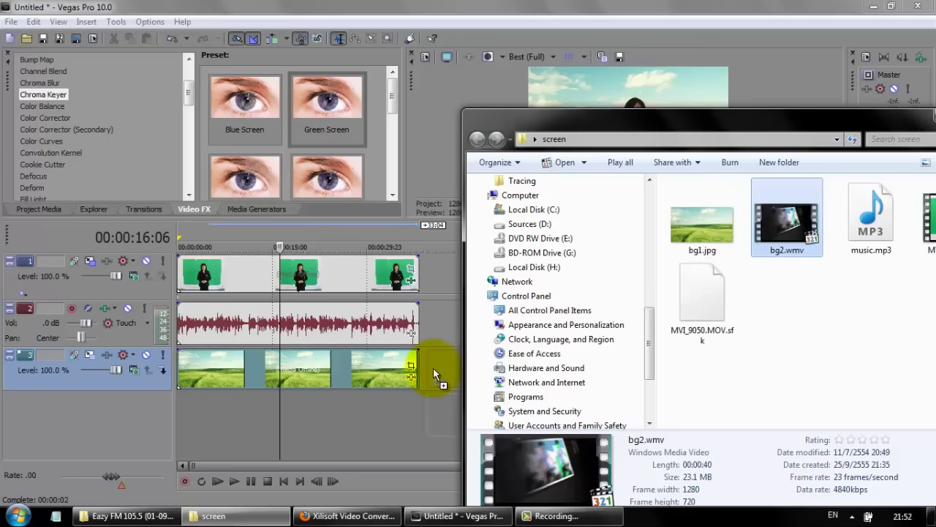
{"action": "left_click_drag", "start_coordinate": [432, 368], "coordinate": [435, 369]}
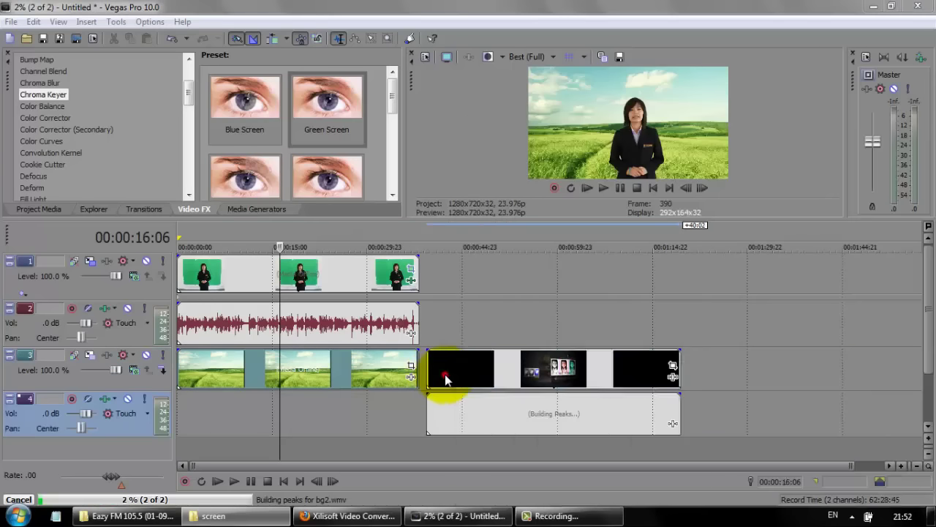
Play part of the bg2.wmv clip on its own to review its moving background and sound, and stop playback.
{"action": "left_click", "coordinate": [445, 375]}
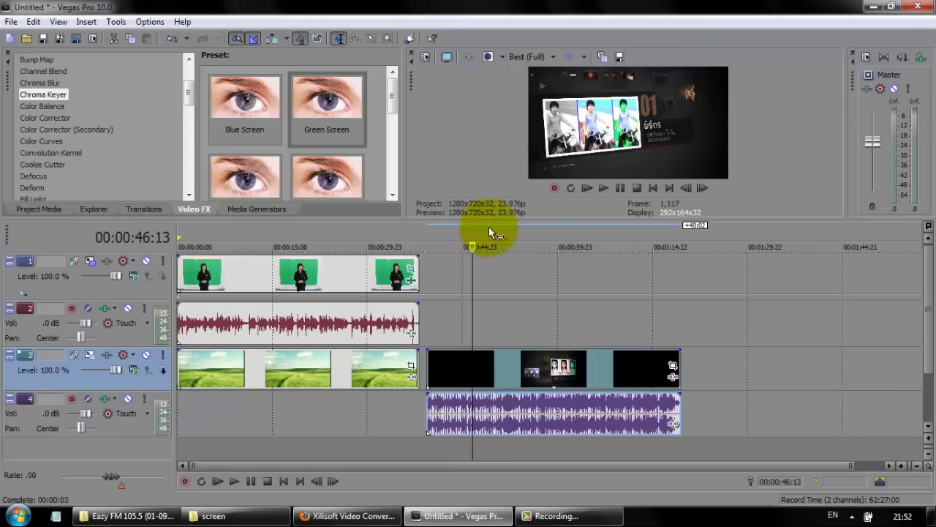
{"action": "left_click", "coordinate": [621, 192]}
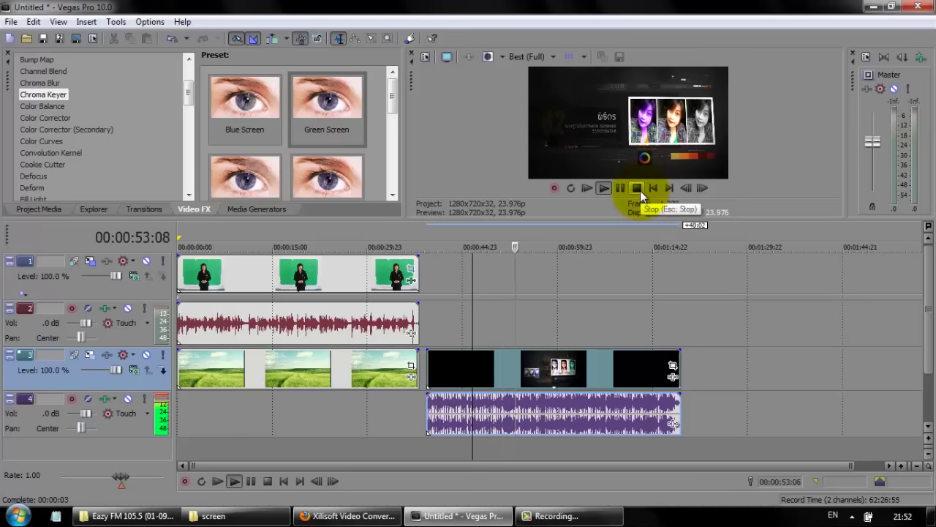
{"action": "left_click", "coordinate": [638, 189]}
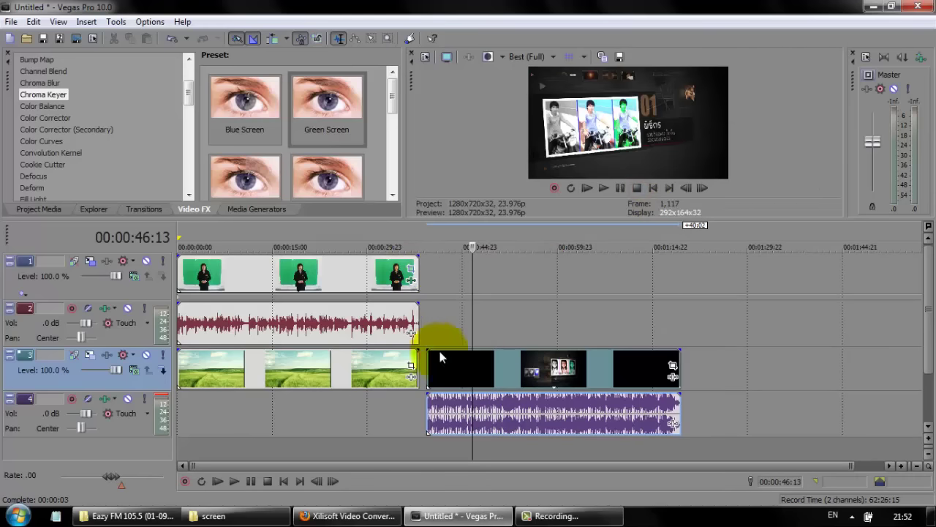
Trim the end of the background picture back to just past the 15-second mark and butt the bg2.wmv clip against it.
{"action": "left_click", "coordinate": [315, 370]}
{"action": "left_click_drag", "start_coordinate": [412, 370], "coordinate": [291, 368]}
{"action": "left_click_drag", "start_coordinate": [444, 365], "coordinate": [333, 366]}
{"action": "left_click", "coordinate": [257, 368]}
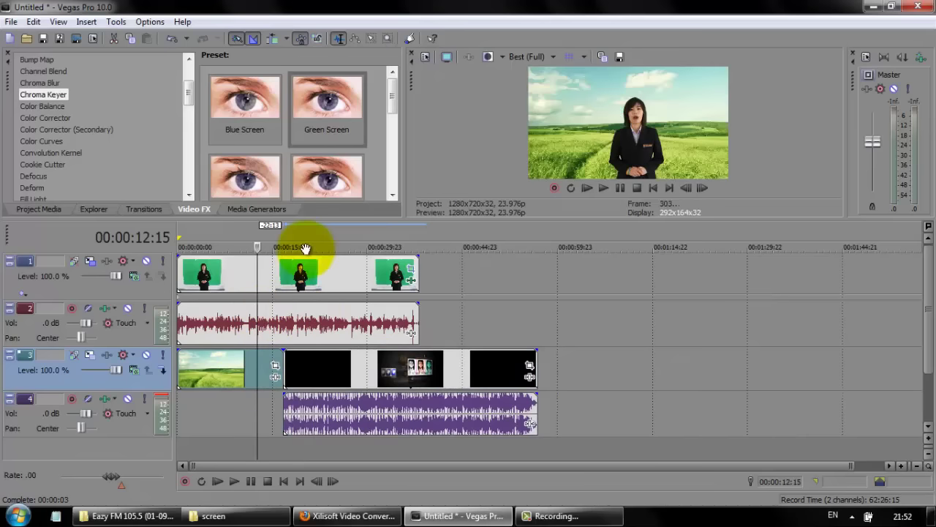
{"action": "left_click", "coordinate": [316, 367]}
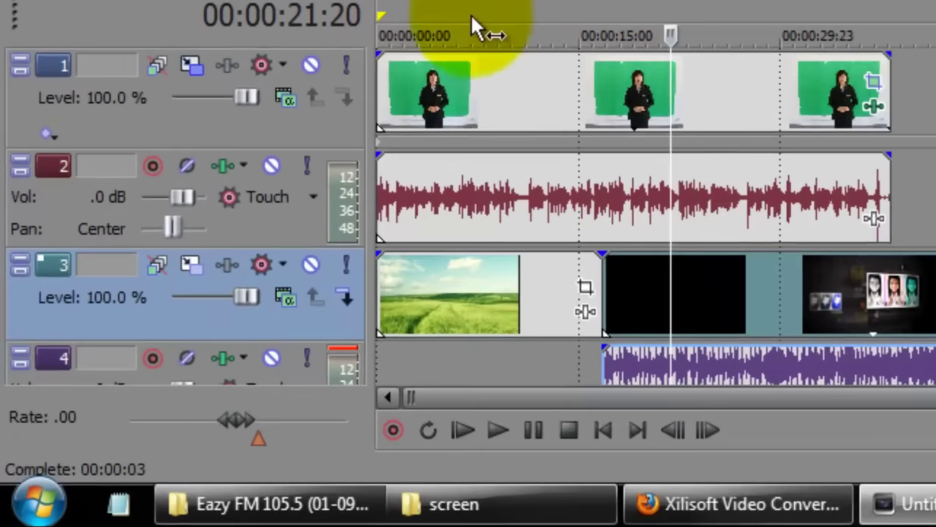
Minimize tracks 1 and 2, enlarge the video preview, and inspect the presenter over both the picture and the bg2.wmv background.
{"action": "left_click", "coordinate": [20, 63]}
{"action": "left_click", "coordinate": [21, 94]}
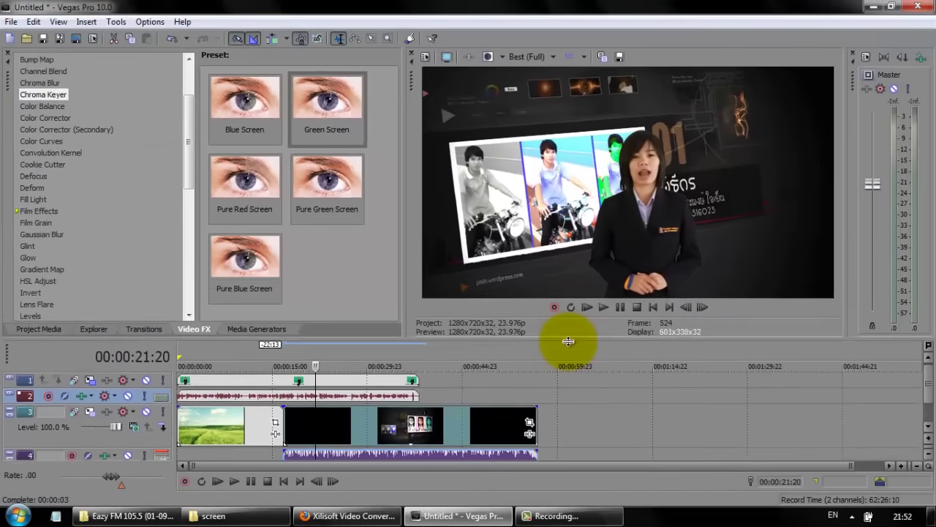
{"action": "left_click_drag", "start_coordinate": [569, 340], "coordinate": [568, 347]}
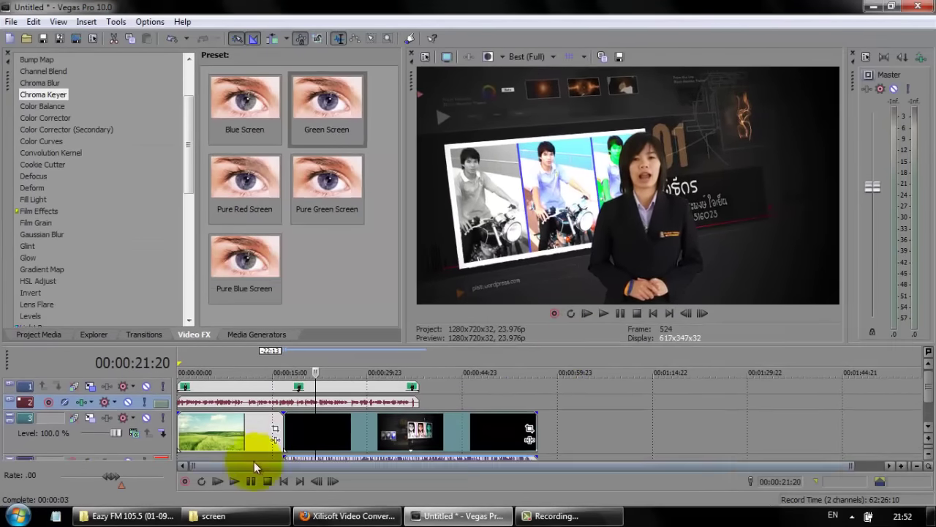
{"action": "left_click", "coordinate": [224, 439]}
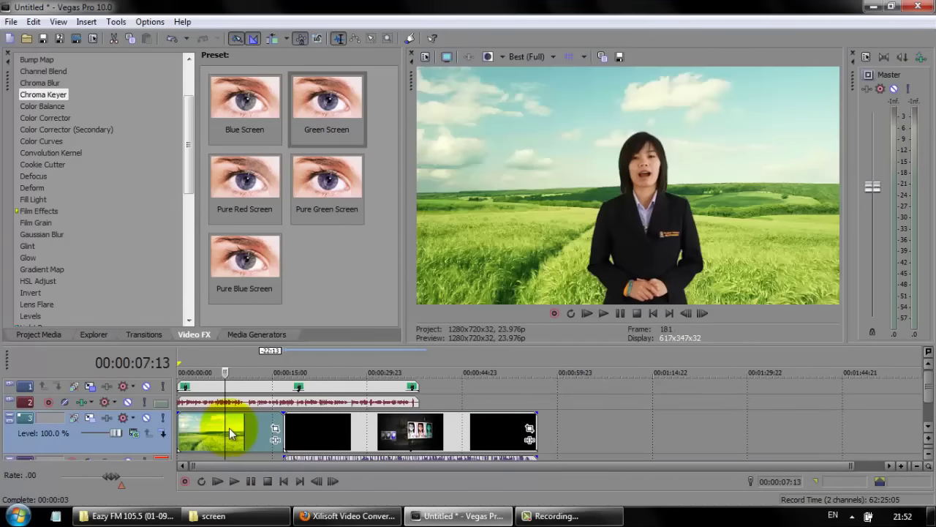
{"action": "left_click", "coordinate": [338, 438]}
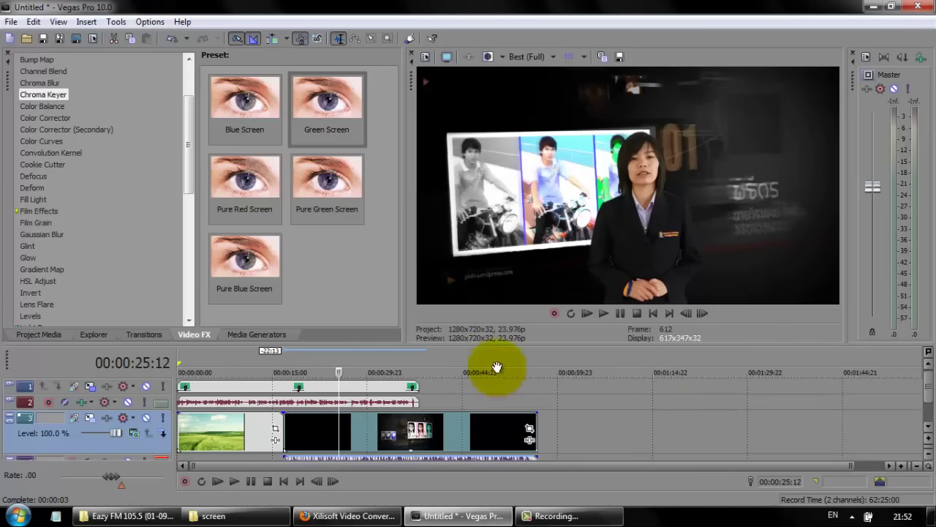
{"action": "left_click", "coordinate": [303, 426]}
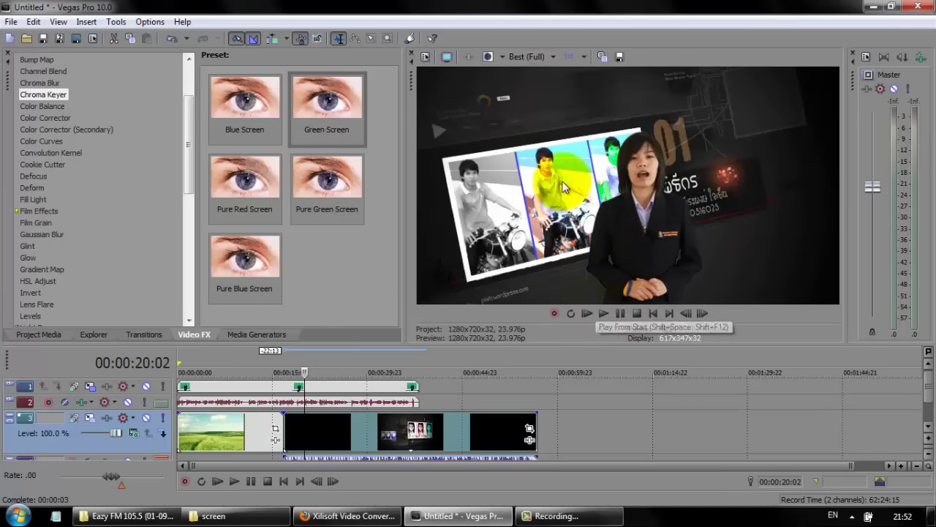
{"action": "left_click", "coordinate": [329, 430]}
{"action": "left_click", "coordinate": [376, 435]}
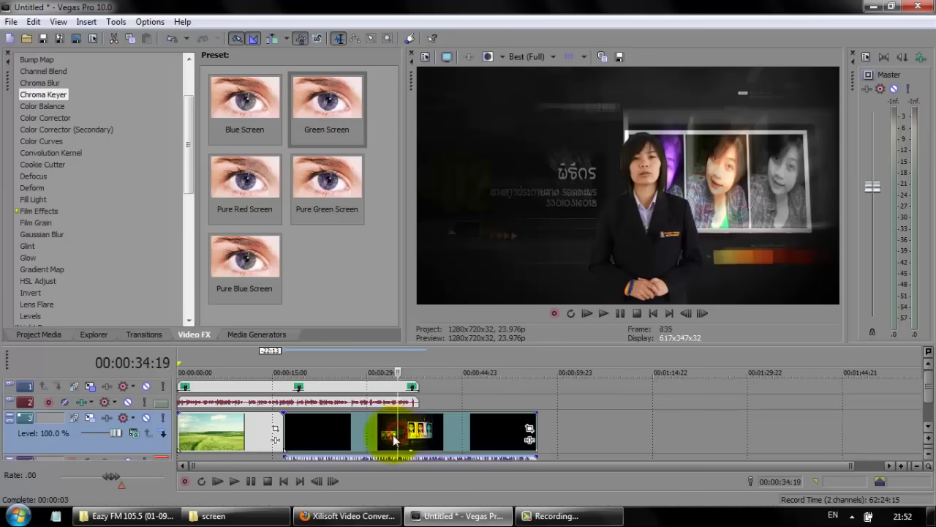
{"action": "left_click", "coordinate": [336, 434]}
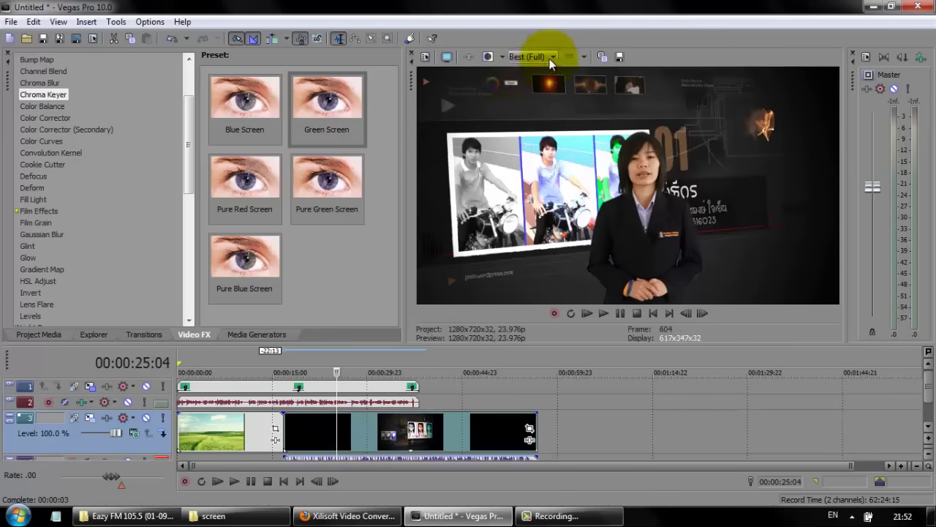
Set the preview quality to Preview (Auto), play from the start through the background change, and pause.
{"action": "left_click", "coordinate": [549, 58]}
{"action": "mouse_move", "coordinate": [543, 87]}
{"action": "left_click", "coordinate": [606, 87]}
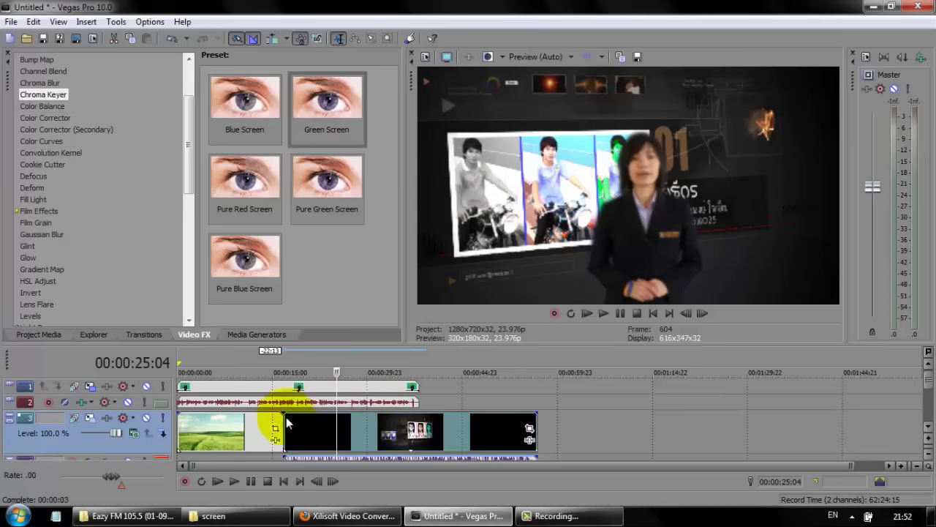
{"action": "left_click", "coordinate": [246, 428]}
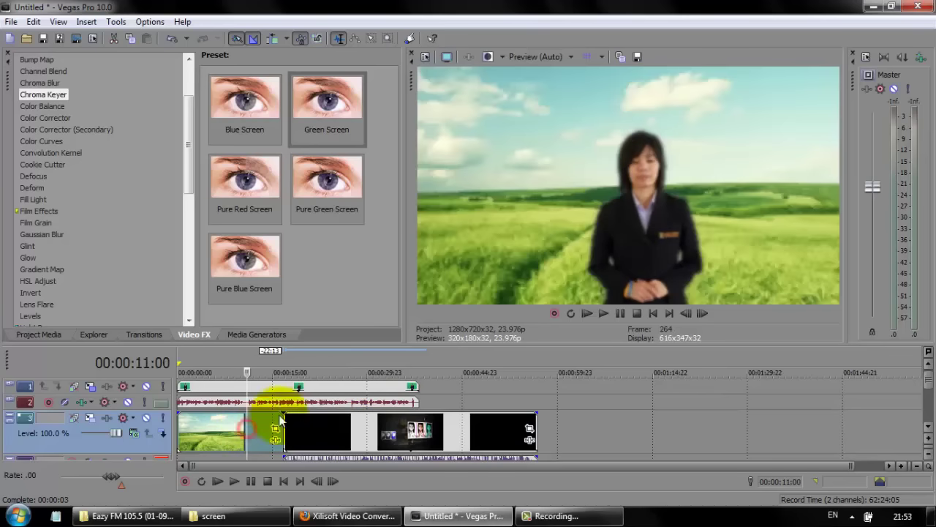
{"action": "left_click", "coordinate": [586, 314]}
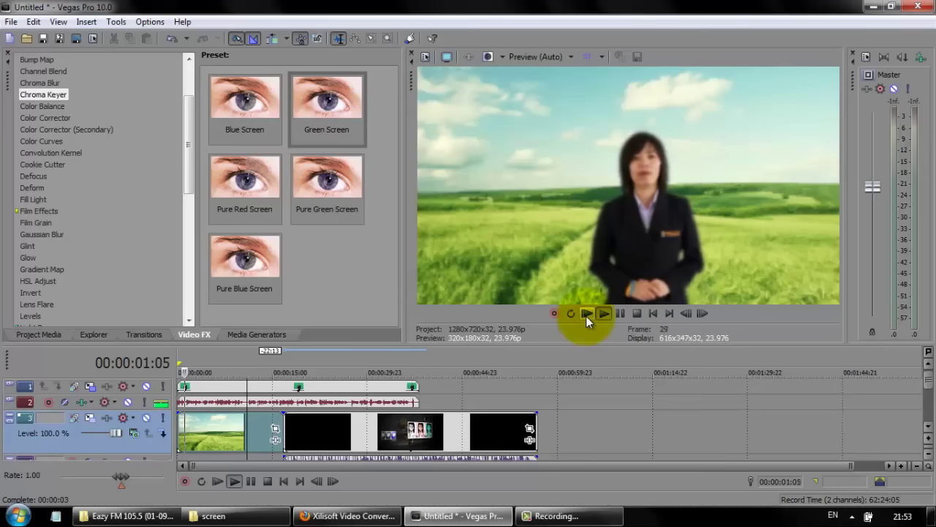
{"action": "left_click", "coordinate": [265, 433]}
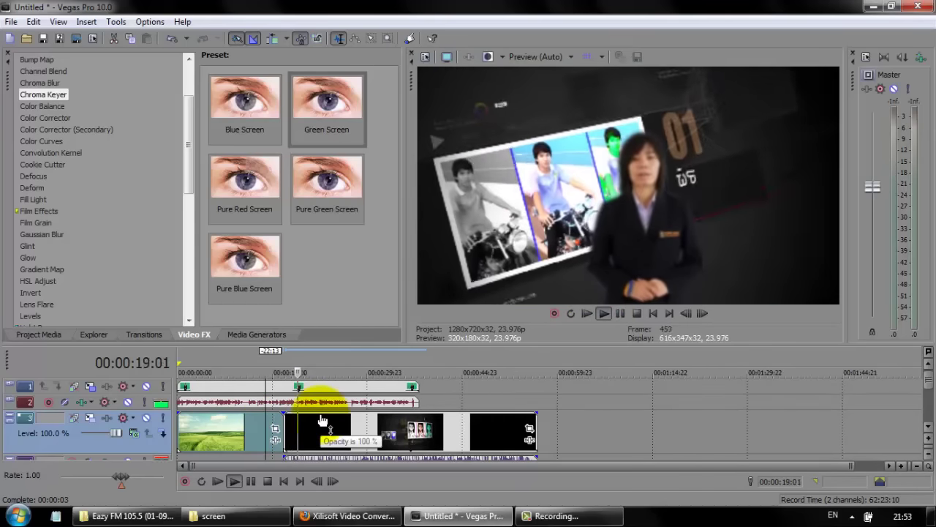
{"action": "left_click", "coordinate": [621, 315]}
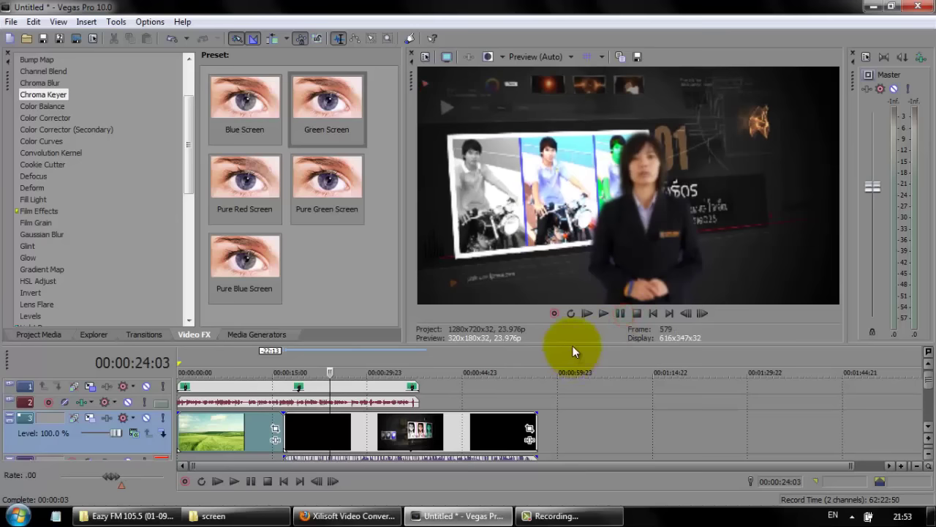
Shrink the preview area to make room for the timeline and restore tracks 1 and 2 to full height.
{"action": "left_click_drag", "start_coordinate": [572, 345], "coordinate": [570, 240]}
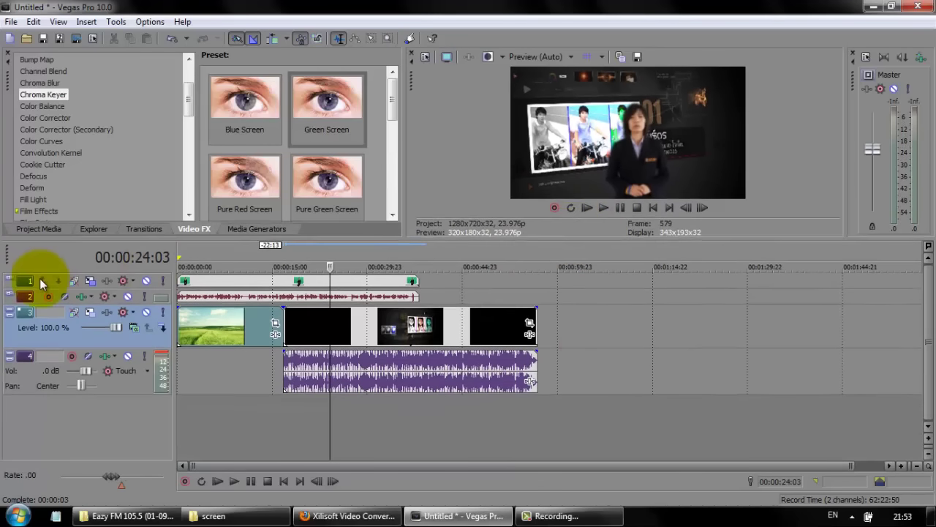
{"action": "left_click", "coordinate": [13, 282]}
{"action": "left_click", "coordinate": [11, 281]}
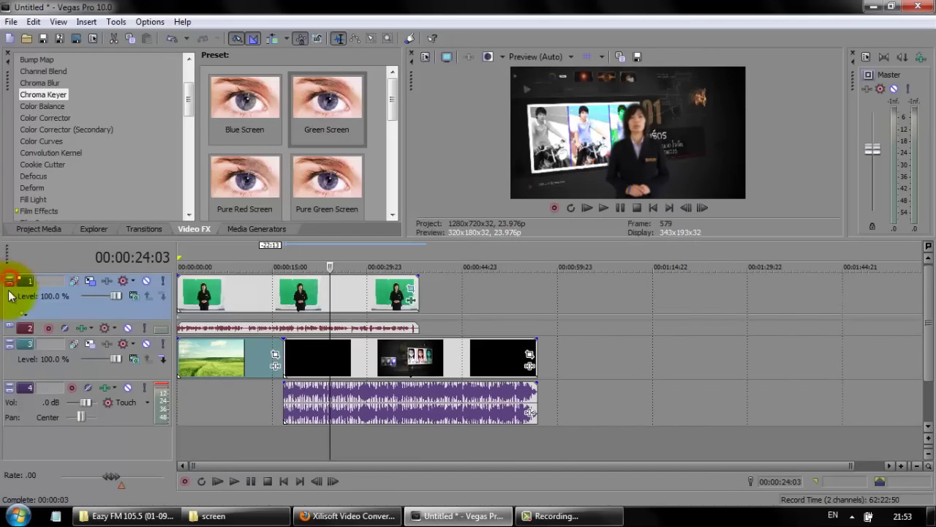
{"action": "left_click", "coordinate": [11, 329]}
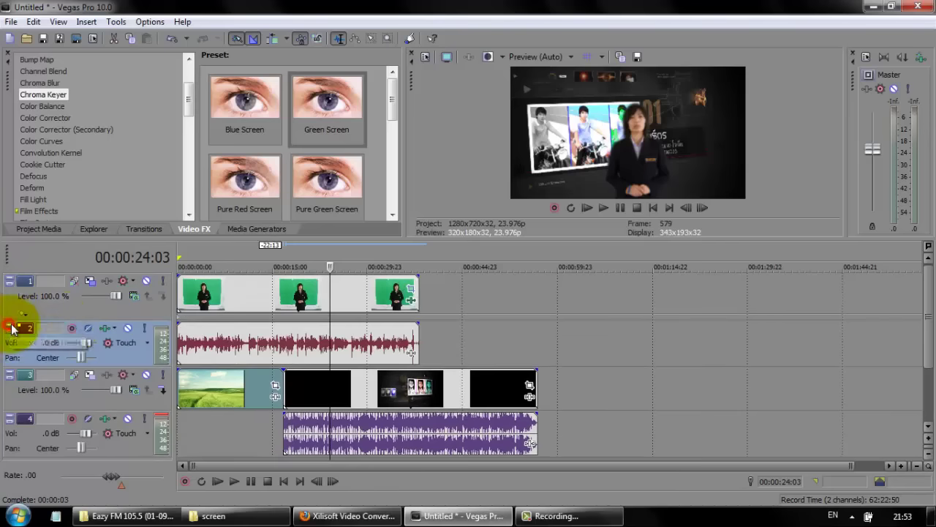
Play short stretches over the picture and over bg2.wmv to compare the sound in the two sections.
{"action": "left_click", "coordinate": [267, 346]}
{"action": "left_click", "coordinate": [234, 307]}
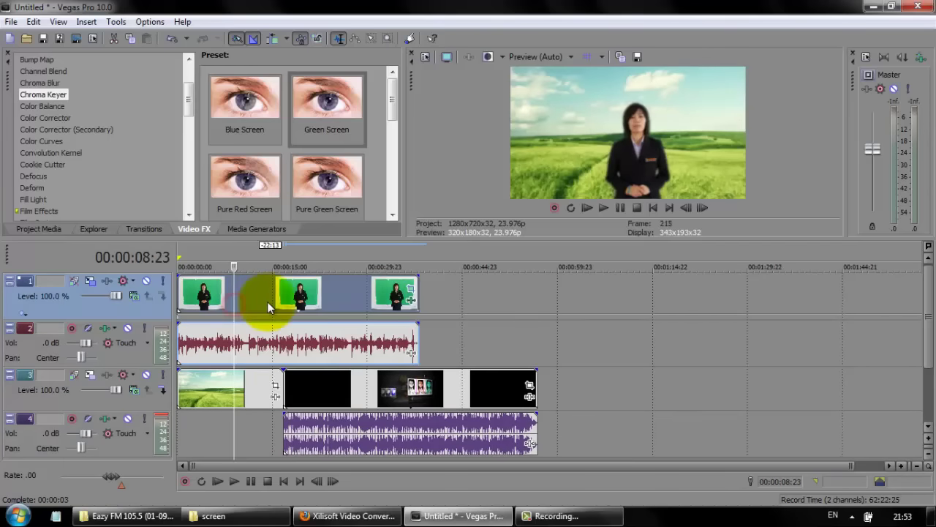
{"action": "key", "text": "space"}
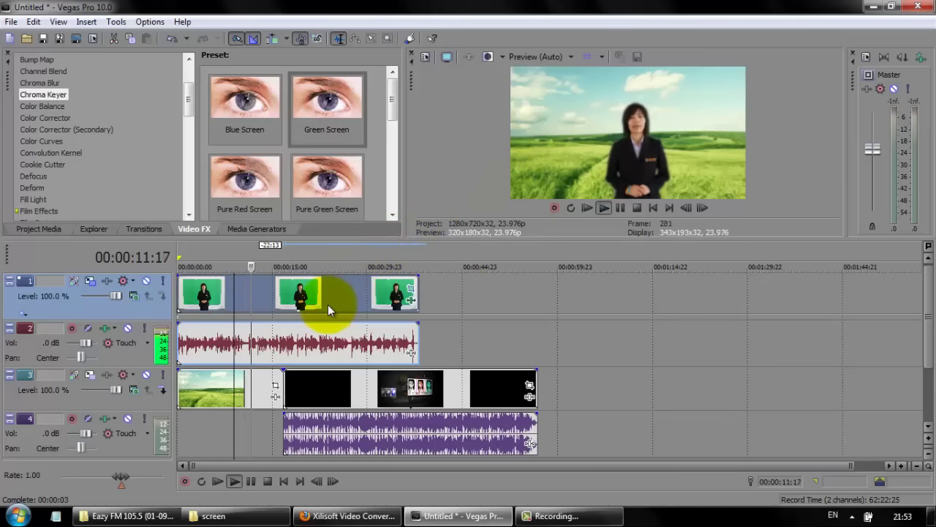
{"action": "key", "text": "Return"}
{"action": "left_click", "coordinate": [219, 344]}
{"action": "key", "text": "space"}
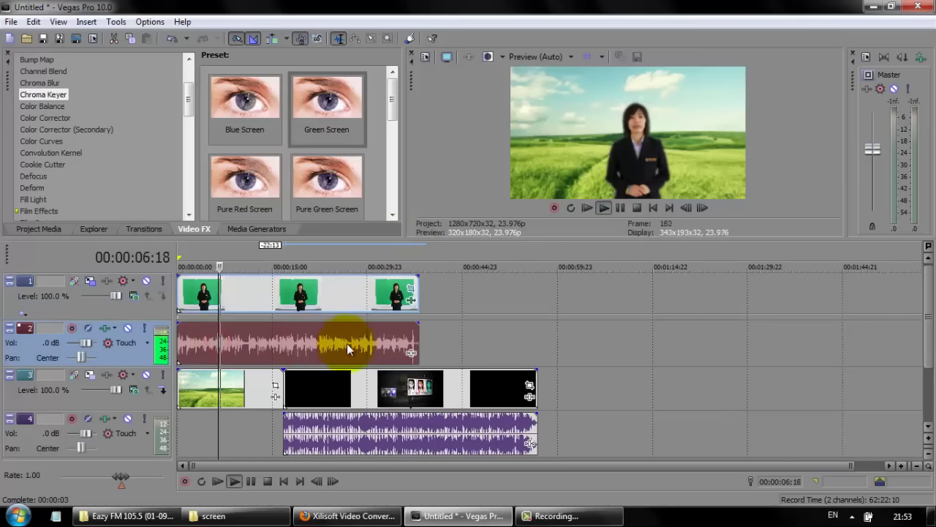
{"action": "left_click", "coordinate": [356, 387]}
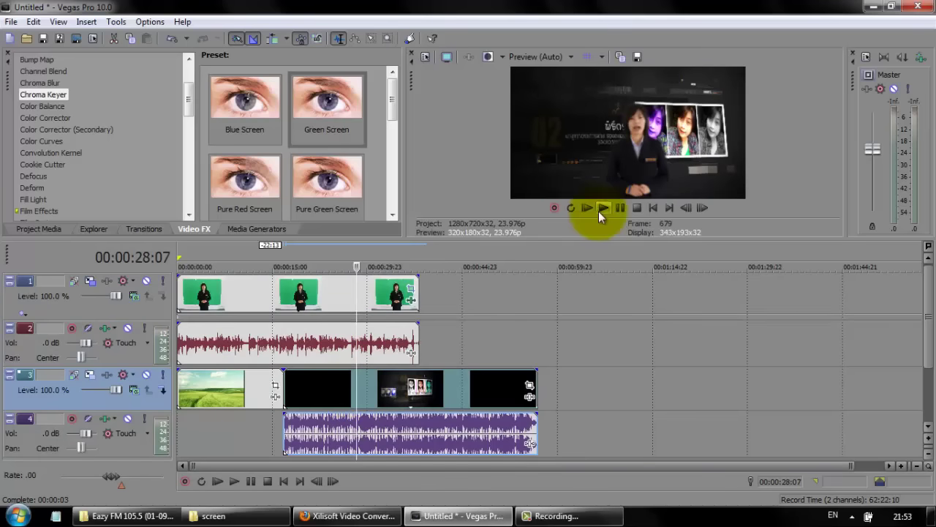
{"action": "left_click", "coordinate": [617, 211]}
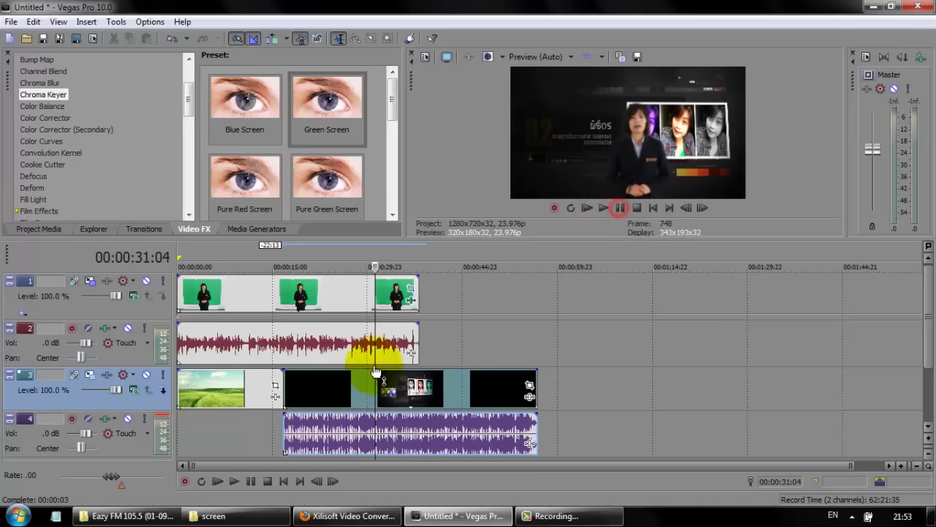
Ungroup the bg2.wmv audio from its video and select only the audio event on track 4.
{"action": "left_click", "coordinate": [339, 396]}
{"action": "left_click", "coordinate": [338, 438]}
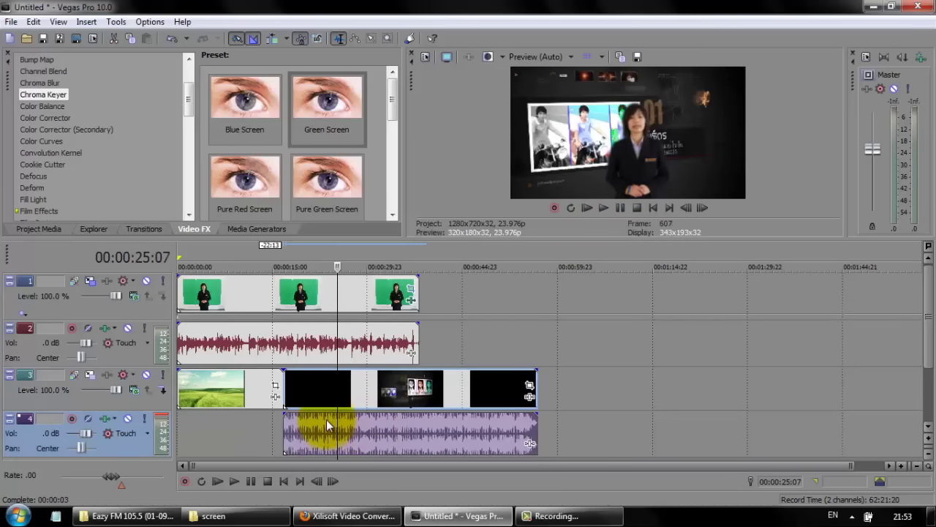
{"action": "left_click", "coordinate": [320, 347]}
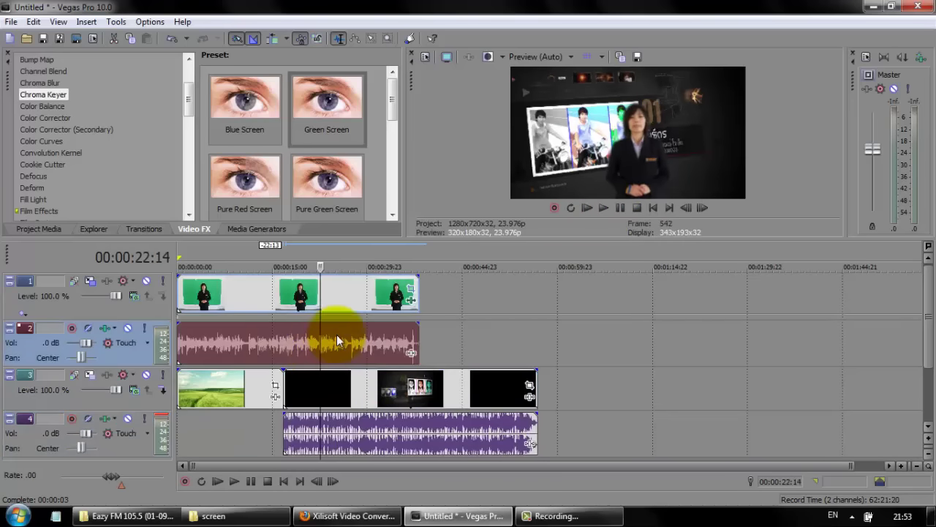
{"action": "left_click", "coordinate": [345, 434]}
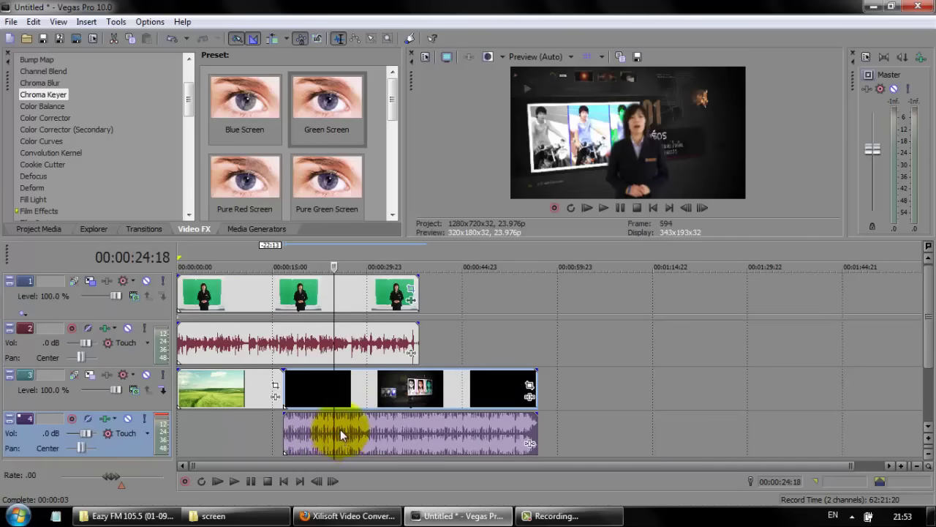
{"action": "left_click", "coordinate": [321, 436]}
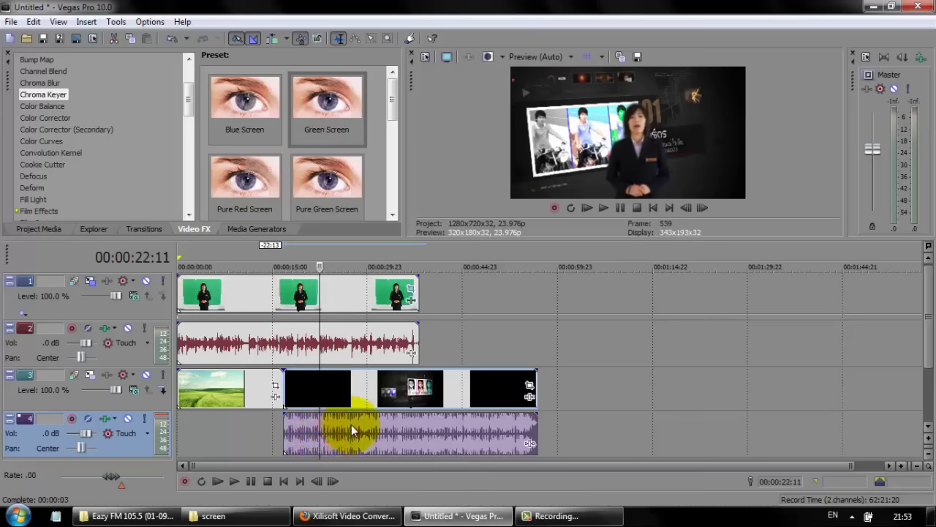
{"action": "key", "text": "space"}
{"action": "key", "text": "space"}
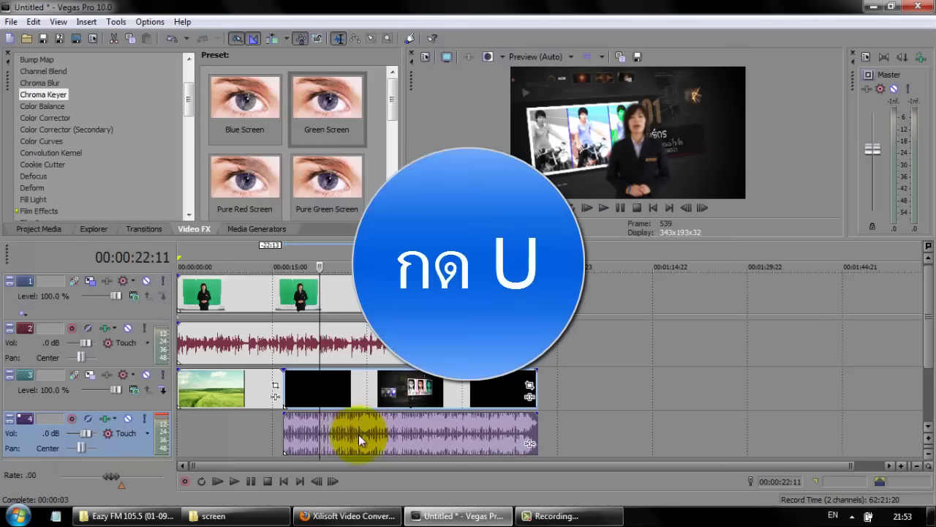
{"action": "left_click", "coordinate": [330, 441]}
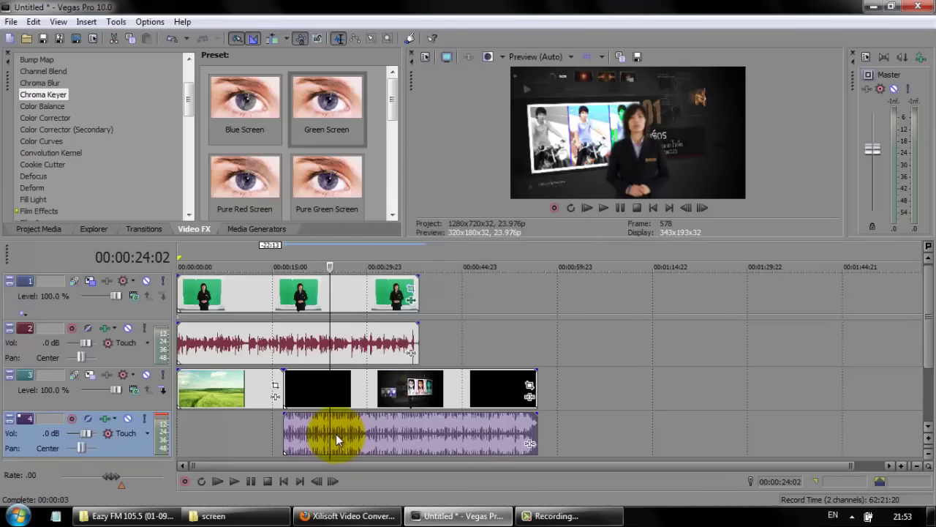
Delete the bg2.wmv audio event from track 4 and play across the change from picture to video.
{"action": "key", "text": "Delete"}
{"action": "left_click", "coordinate": [283, 429]}
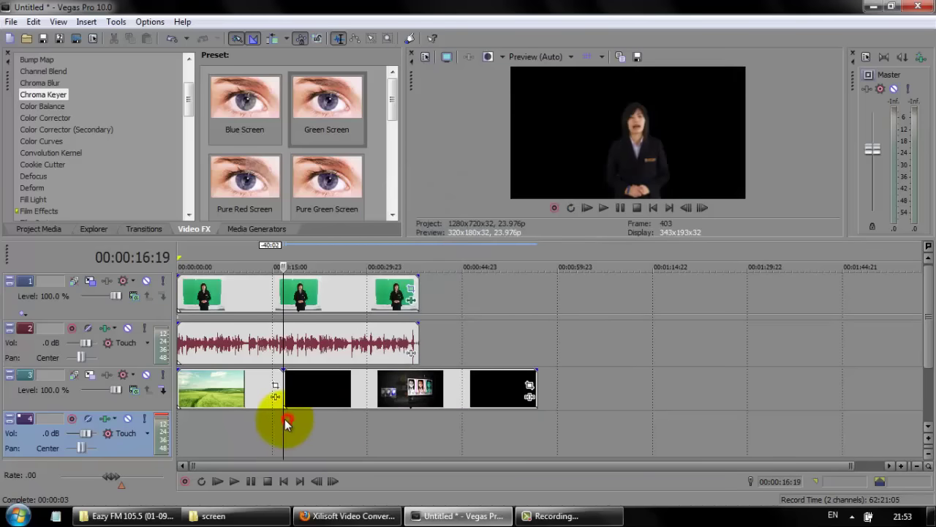
{"action": "left_click", "coordinate": [272, 329]}
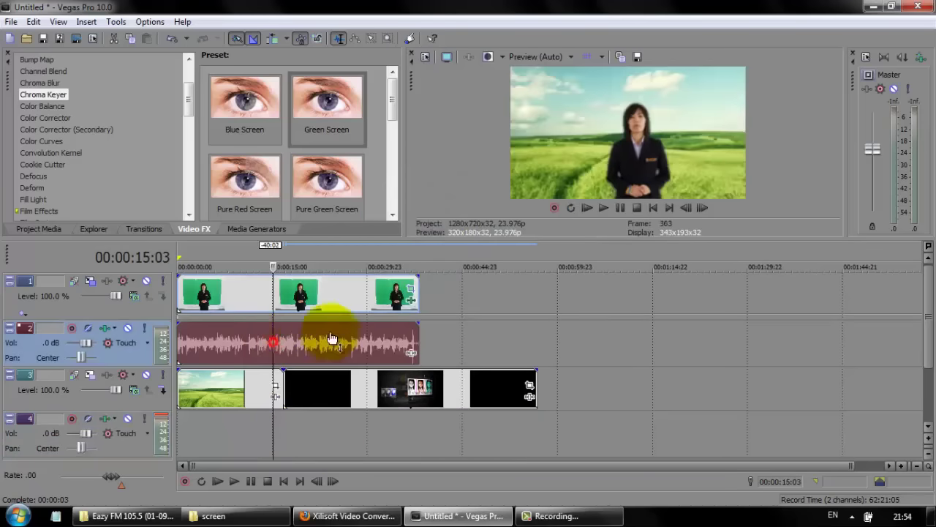
{"action": "left_click", "coordinate": [618, 209]}
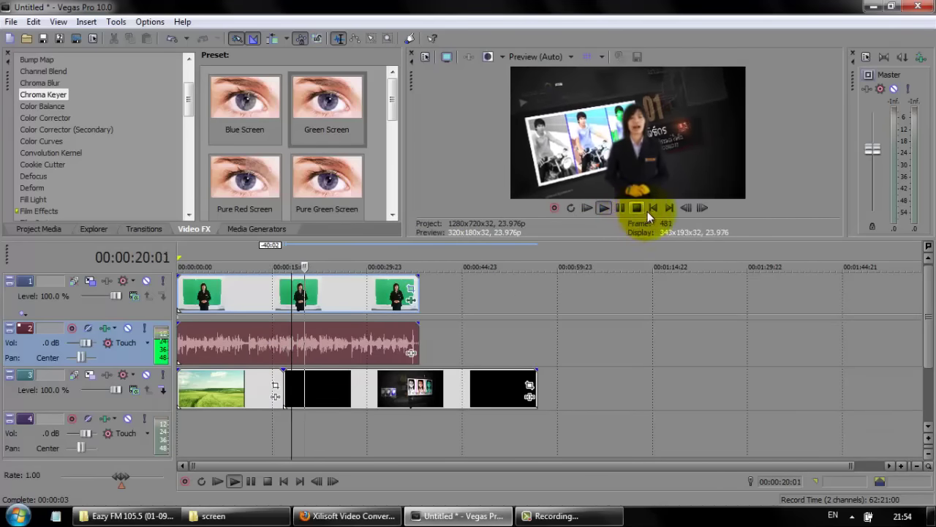
{"action": "left_click", "coordinate": [642, 211]}
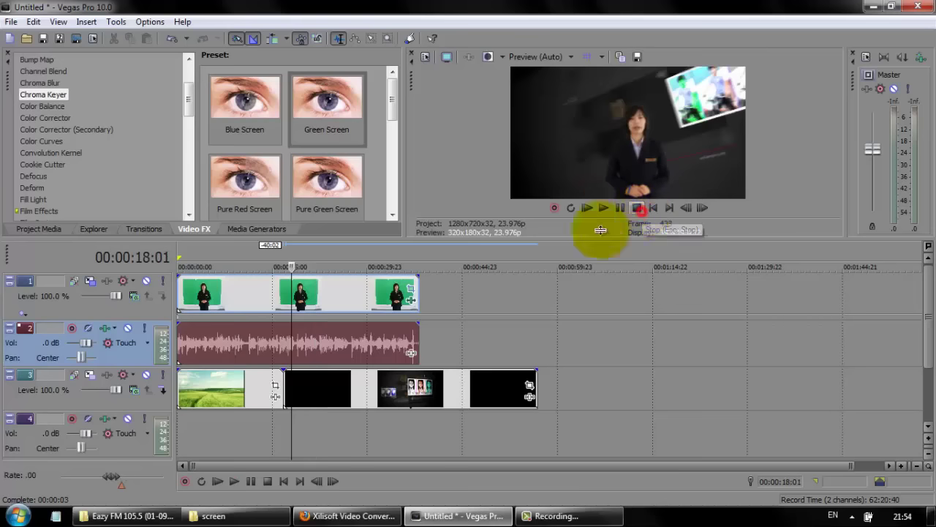
{"action": "left_click", "coordinate": [369, 341]}
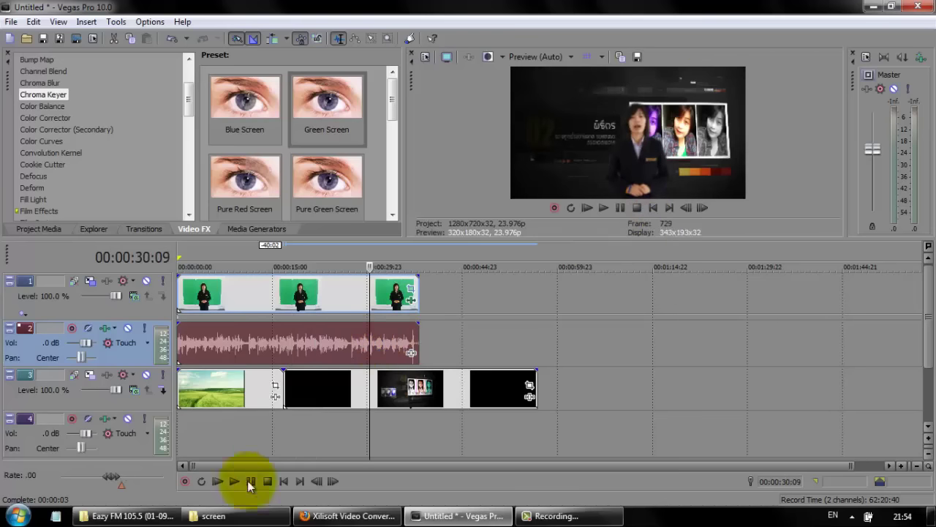
Add music.mp3 from the screen folder to track 4 so that it starts at the beginning of the timeline.
{"action": "left_click", "coordinate": [208, 515]}
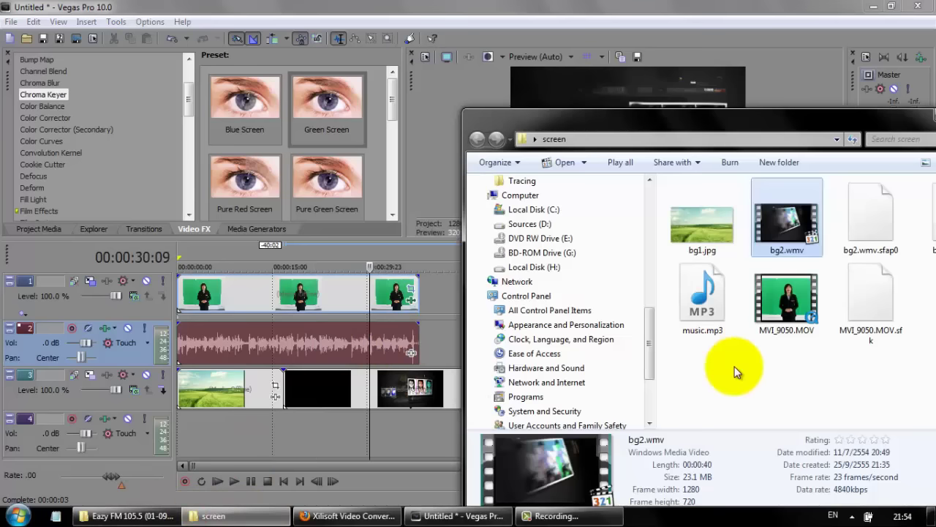
{"action": "left_click", "coordinate": [729, 365]}
{"action": "left_click", "coordinate": [700, 302]}
{"action": "left_click_drag", "start_coordinate": [700, 306], "coordinate": [427, 436]}
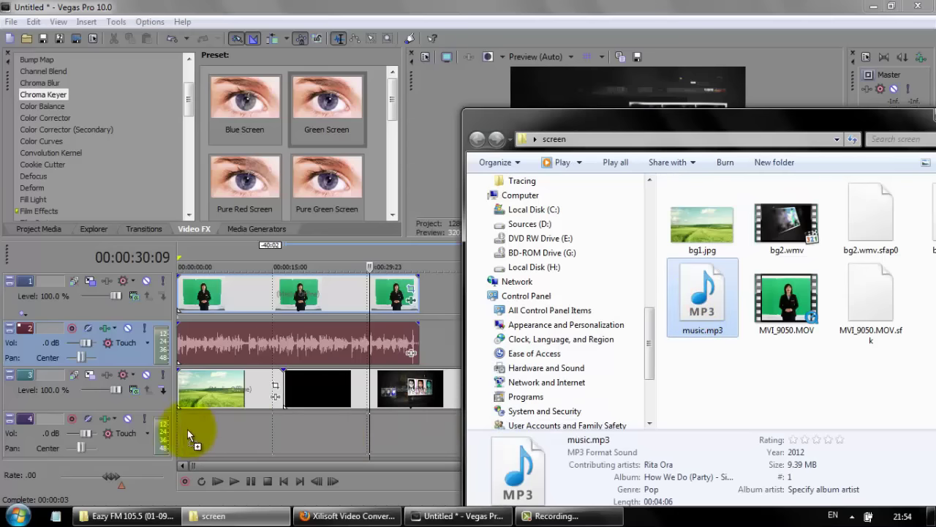
{"action": "left_click_drag", "start_coordinate": [179, 429], "coordinate": [249, 431]}
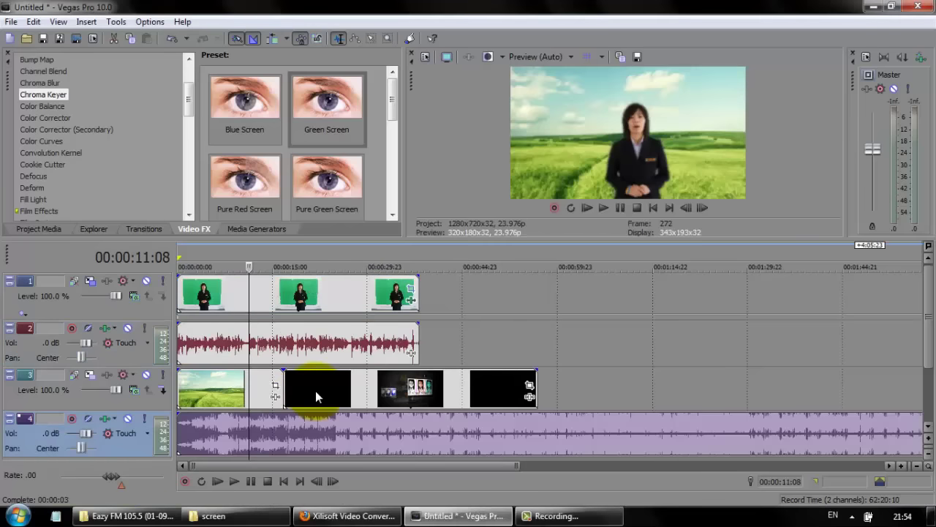
Play short stretches of the music under the presenter's voice and lower the volume of track 4 to -13.4 dB.
{"action": "left_click", "coordinate": [232, 436]}
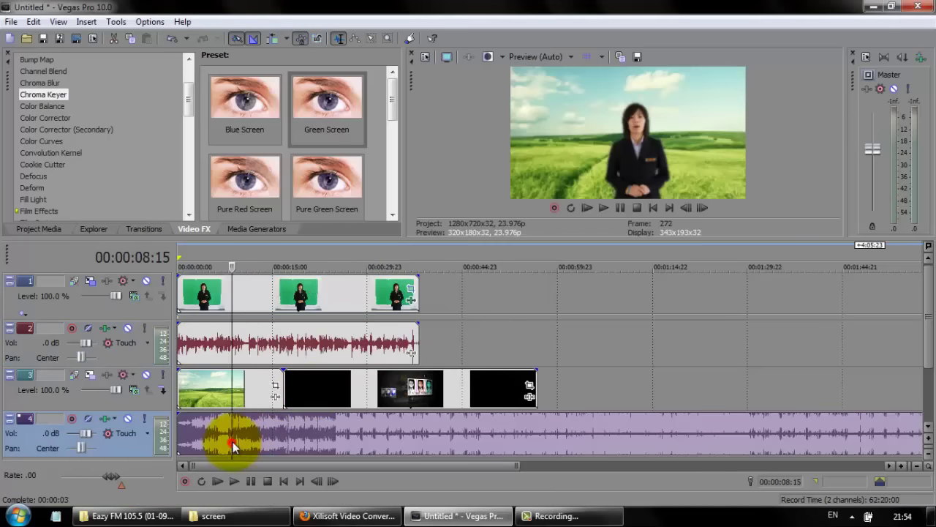
{"action": "left_click", "coordinate": [586, 209]}
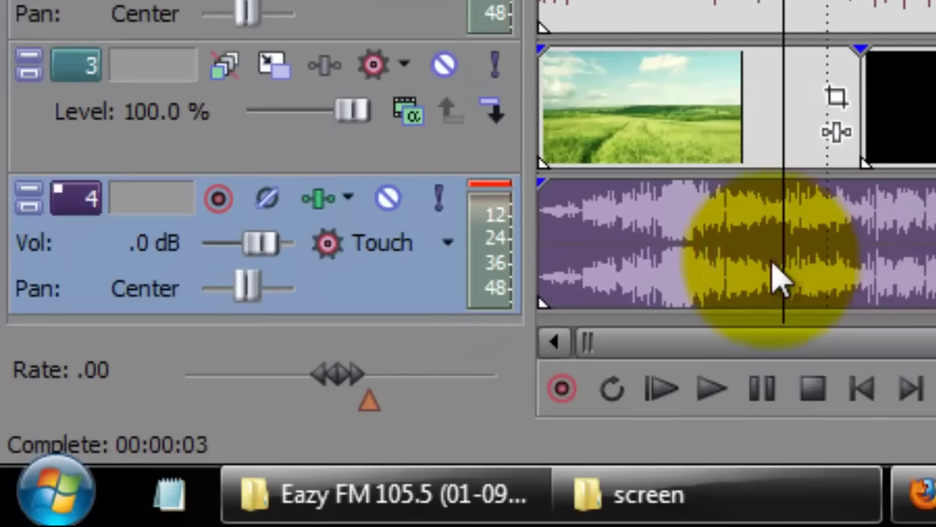
{"action": "left_click", "coordinate": [710, 244]}
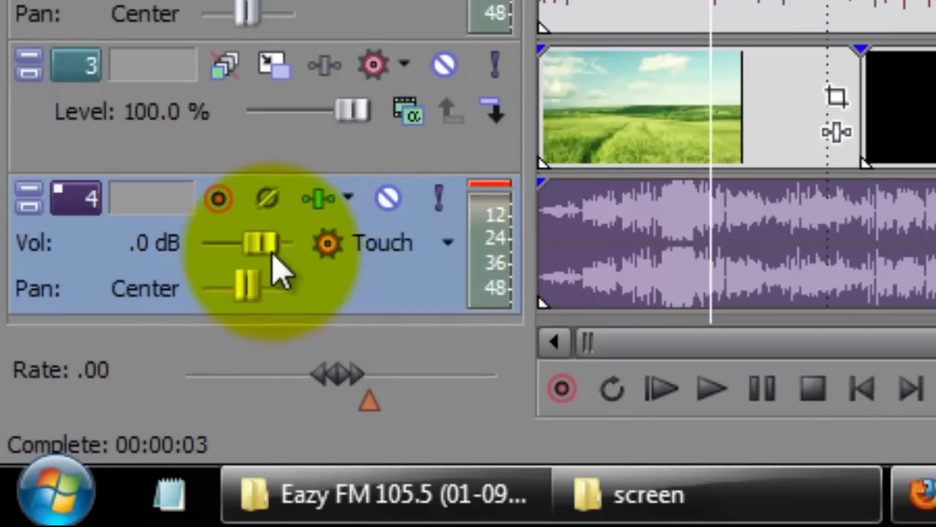
{"action": "left_click_drag", "start_coordinate": [266, 249], "coordinate": [241, 267]}
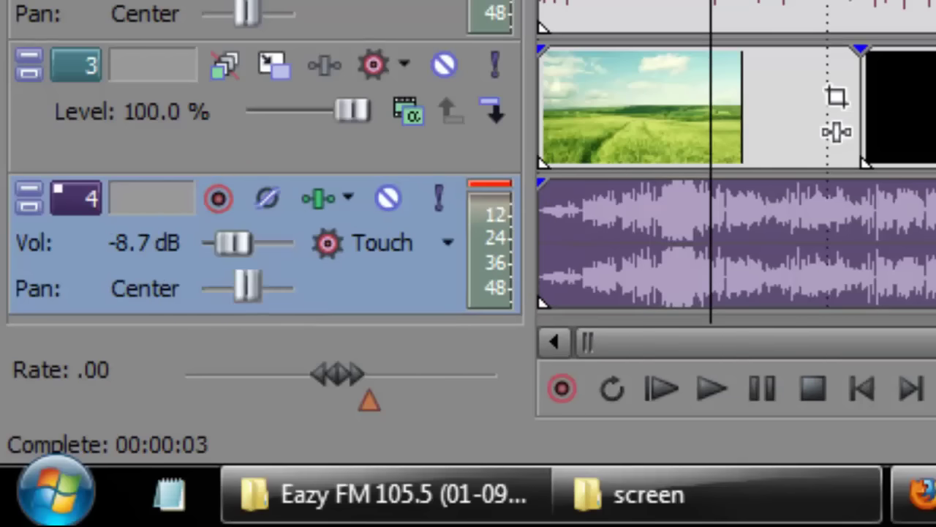
{"action": "key", "text": "space"}
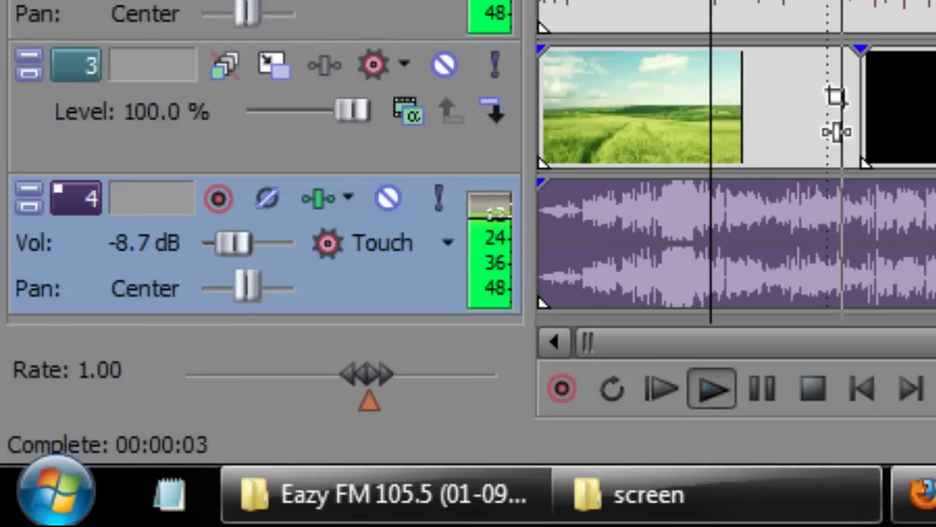
{"action": "key", "text": "space"}
{"action": "left_click_drag", "start_coordinate": [235, 244], "coordinate": [231, 240]}
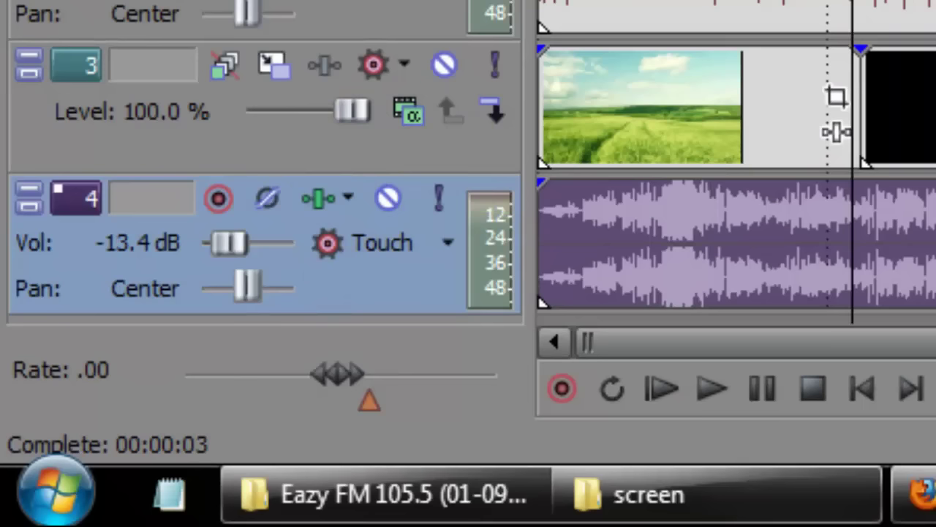
Play the mix and compare the end of the presenter clip with the background video and music that run past it.
{"action": "key", "text": "space"}
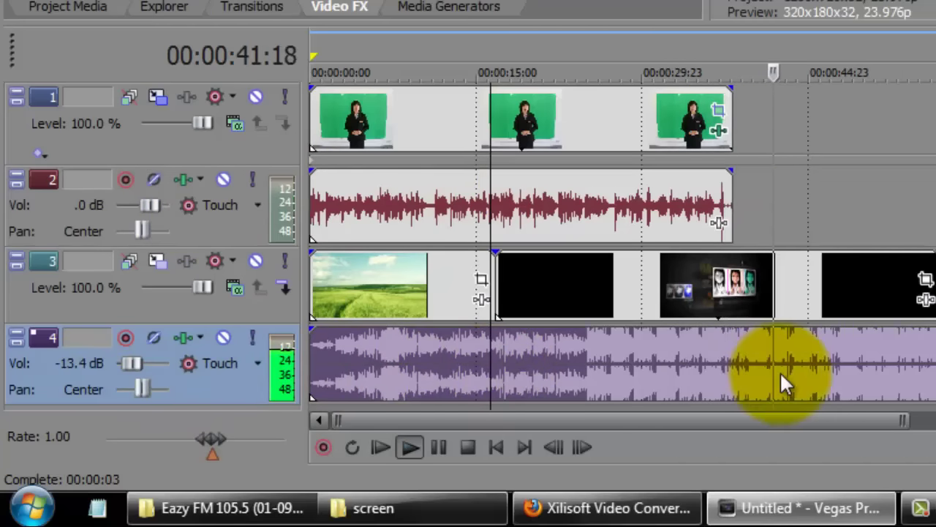
{"action": "left_click", "coordinate": [733, 187]}
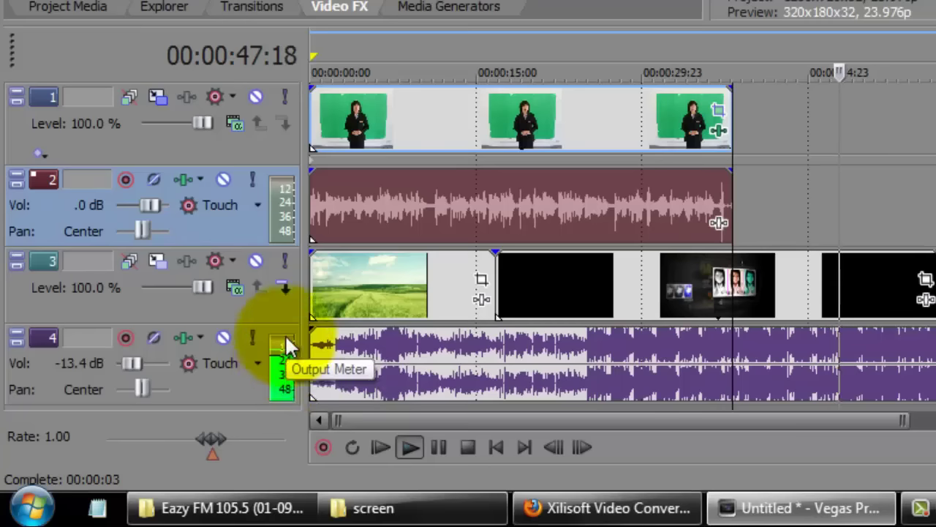
{"action": "left_click", "coordinate": [692, 346]}
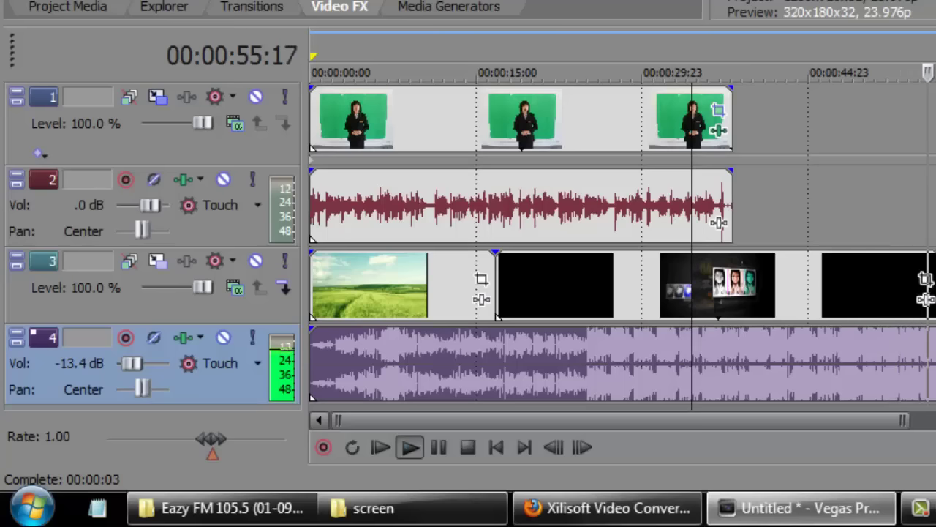
{"action": "key", "text": "space"}
{"action": "left_click", "coordinate": [805, 368]}
{"action": "left_click", "coordinate": [733, 366]}
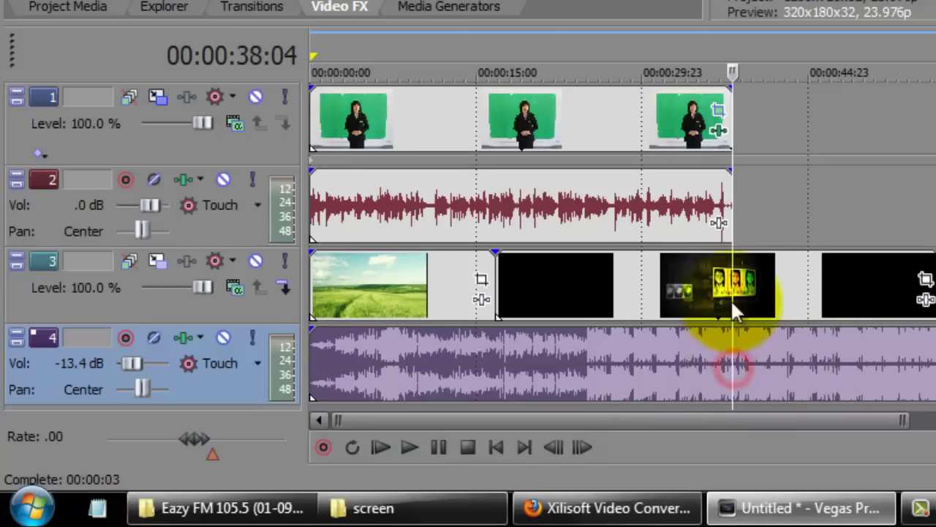
{"action": "left_click", "coordinate": [634, 291]}
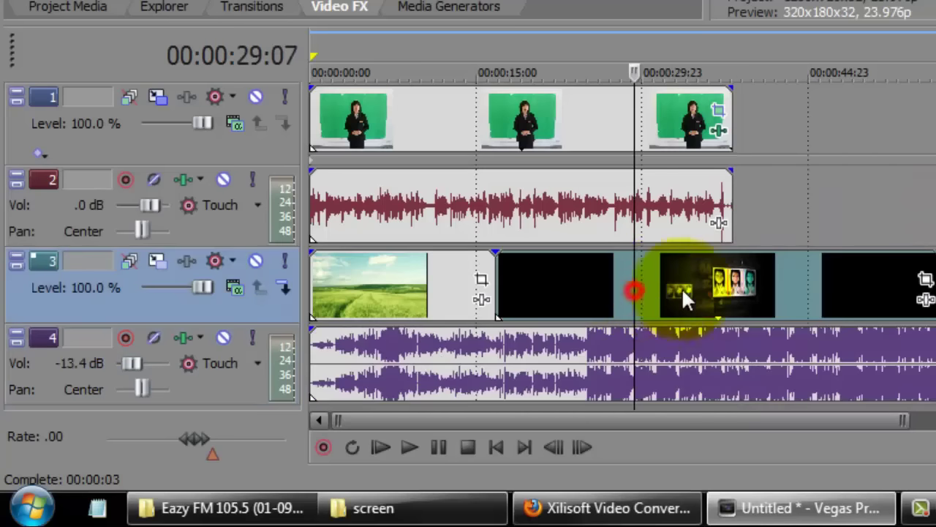
{"action": "left_click", "coordinate": [733, 283]}
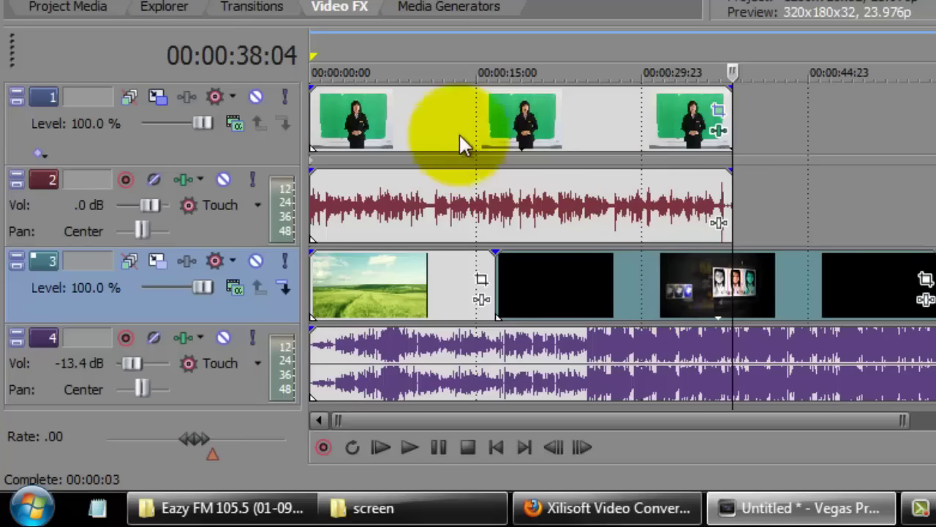
Split the presenter clip and its audio at 00:00:09:23 and delete the part after the split.
{"action": "left_click", "coordinate": [476, 125]}
{"action": "scroll", "coordinate": [504, 139], "scroll_direction": "up", "scroll_amount": 5}
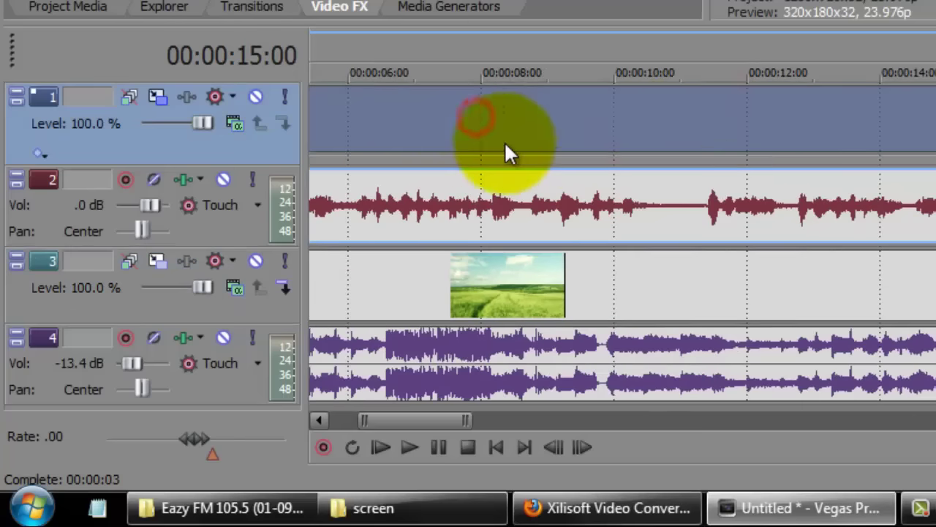
{"action": "left_click", "coordinate": [612, 125]}
{"action": "scroll", "coordinate": [621, 129], "scroll_direction": "down", "scroll_amount": 5}
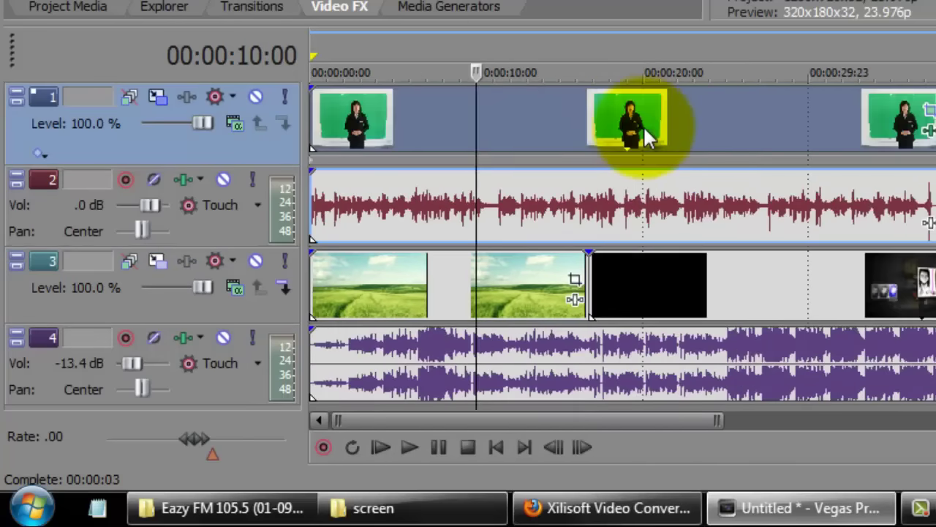
{"action": "scroll", "coordinate": [578, 125], "scroll_direction": "up", "scroll_amount": 3}
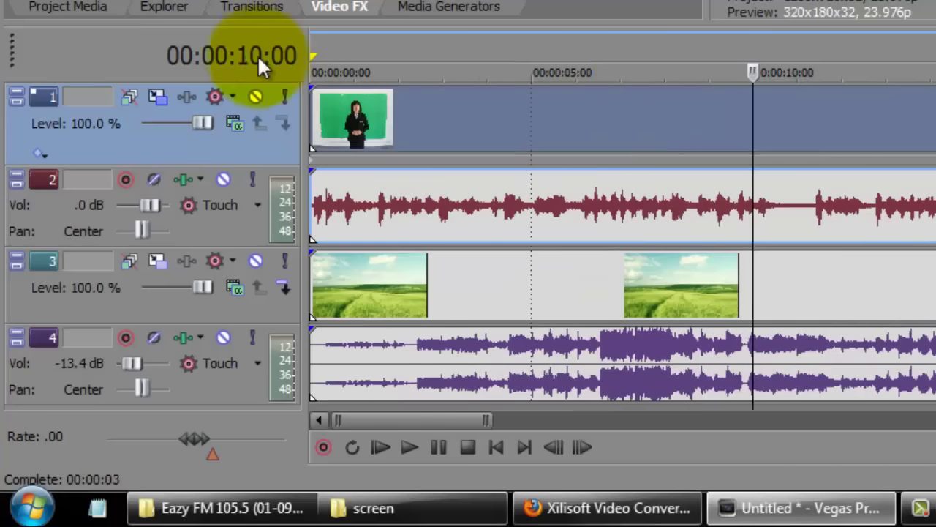
{"action": "left_click", "coordinate": [749, 123]}
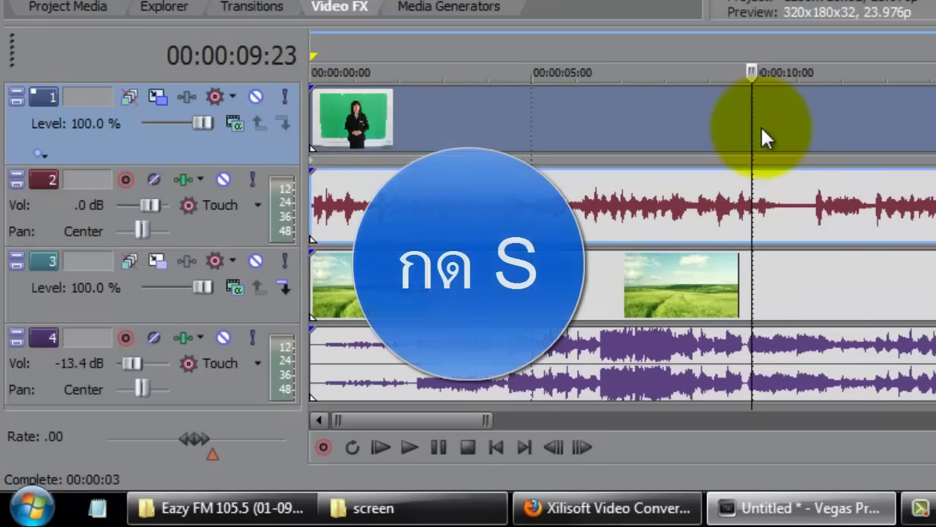
{"action": "key", "text": "s"}
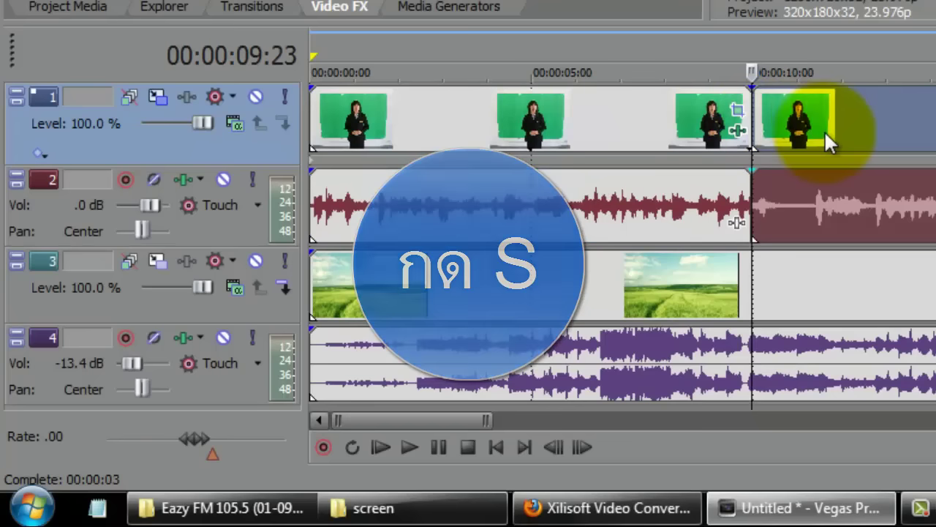
{"action": "key", "text": "Delete"}
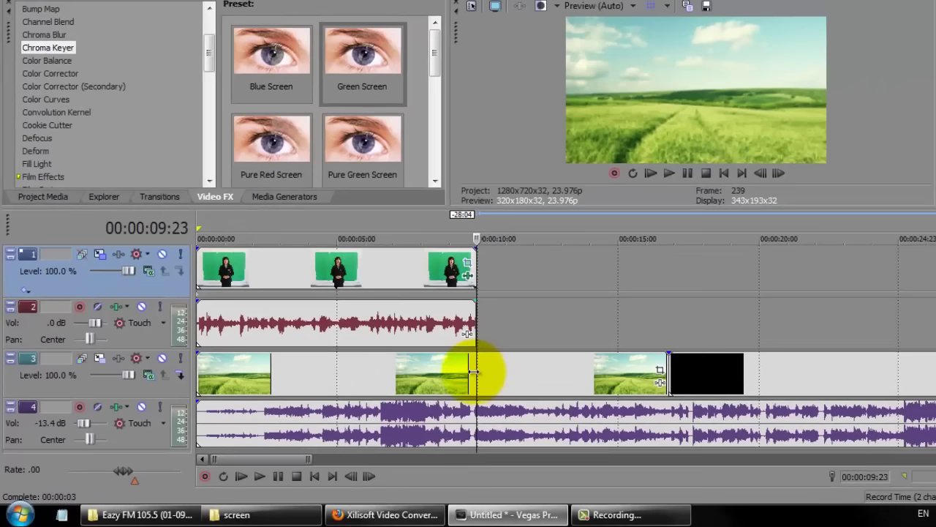
Shorten the picture on track 3 to about 5 seconds and move bg2.wmv over its end, making a 1:14 crossfade.
{"action": "left_click", "coordinate": [611, 369]}
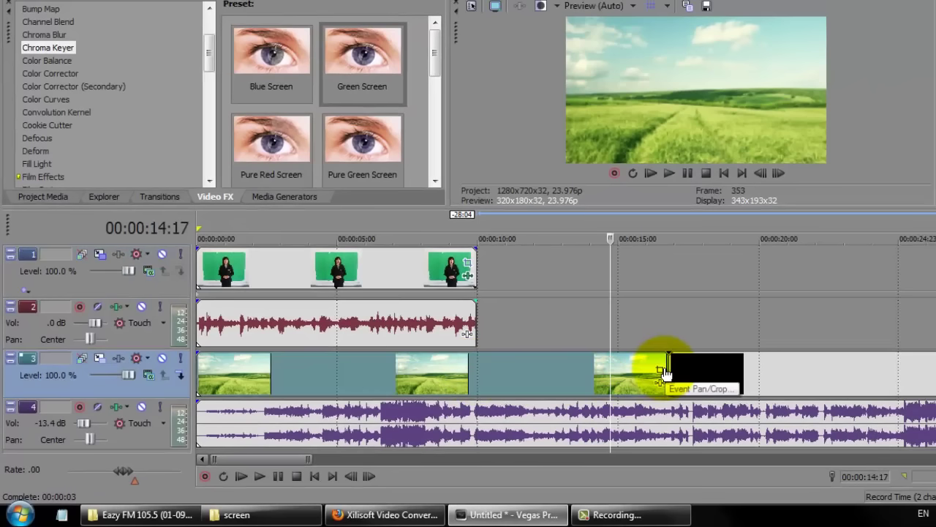
{"action": "left_click_drag", "start_coordinate": [664, 370], "coordinate": [333, 373]}
{"action": "left_click_drag", "start_coordinate": [773, 379], "coordinate": [390, 377]}
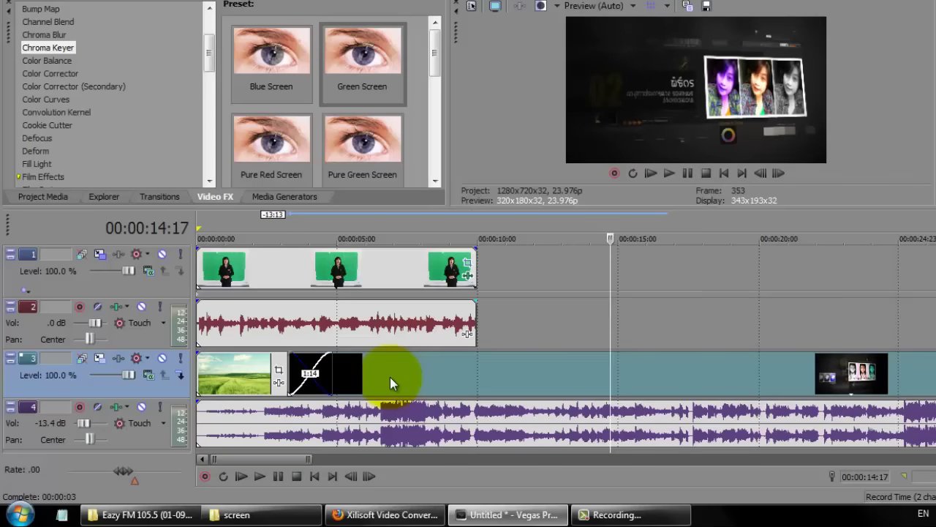
Play from just before the crossfade on track 3 into bg2.wmv, then pause.
{"action": "left_click", "coordinate": [273, 356]}
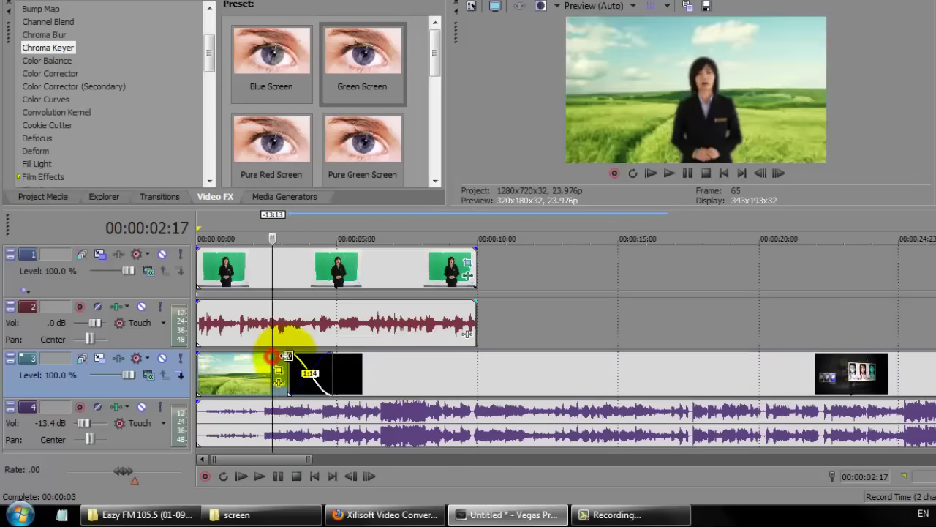
{"action": "key", "text": "space"}
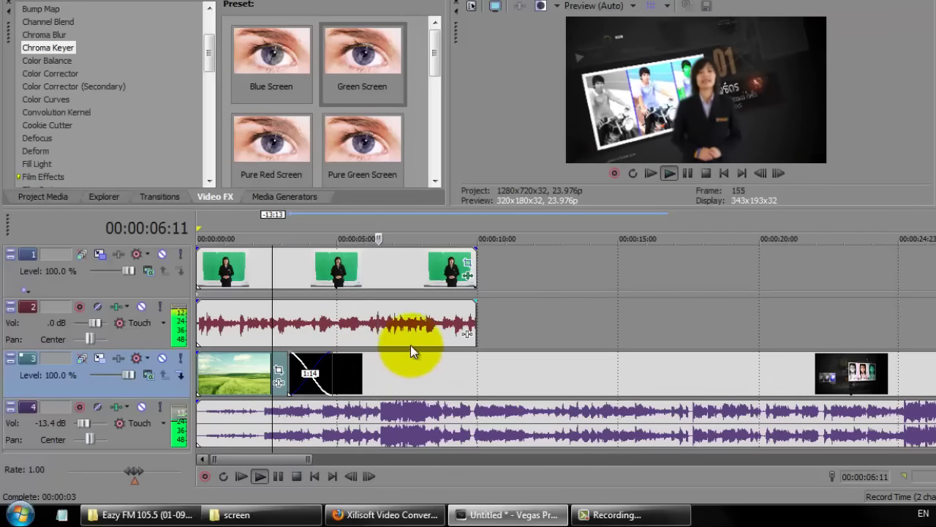
{"action": "key", "text": "space"}
Apply the Simple preset of the 3D Blinds transition to the crossfade on track 3 and play across it.
{"action": "left_click", "coordinate": [165, 196]}
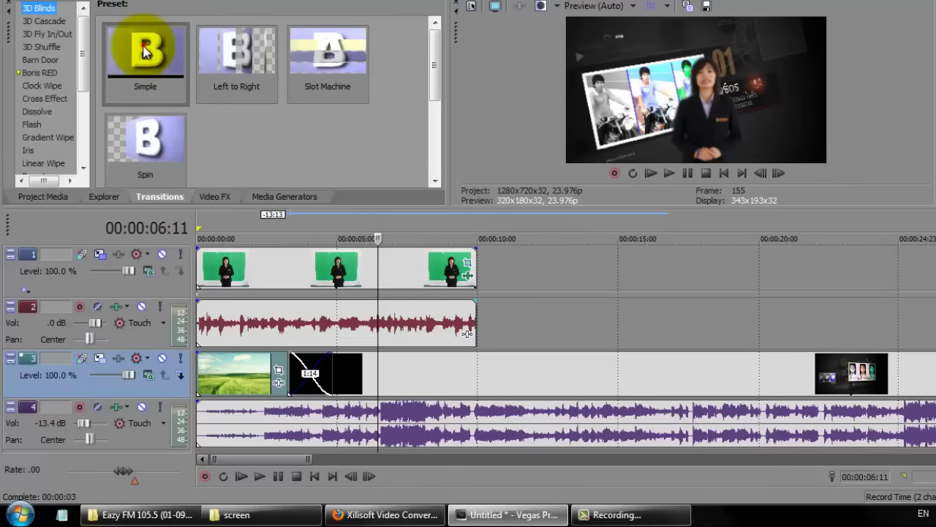
{"action": "left_click_drag", "start_coordinate": [145, 50], "coordinate": [311, 373]}
{"action": "left_click", "coordinate": [428, 88]}
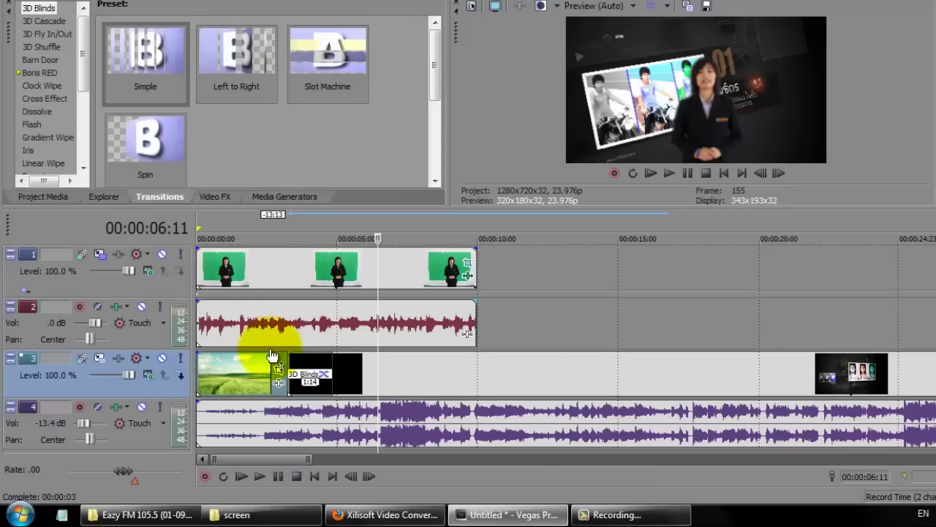
{"action": "left_click", "coordinate": [669, 174]}
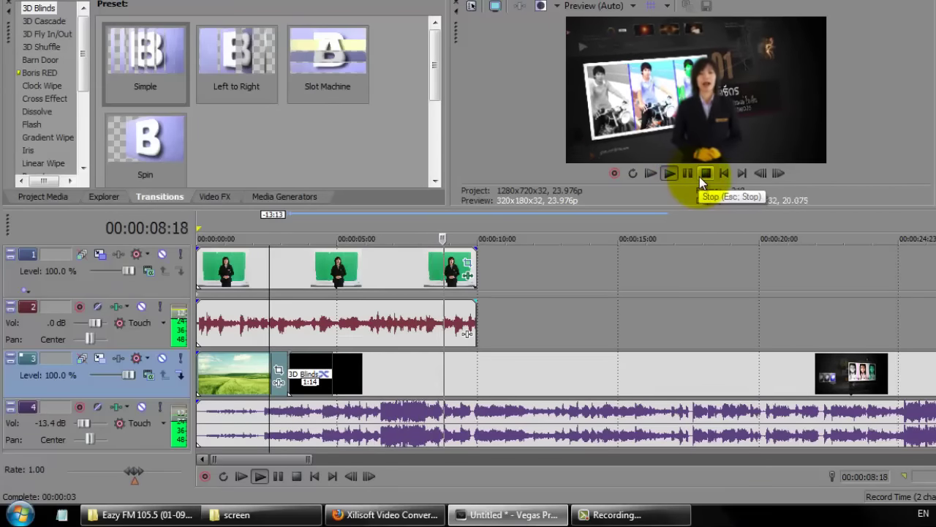
{"action": "left_click", "coordinate": [688, 176]}
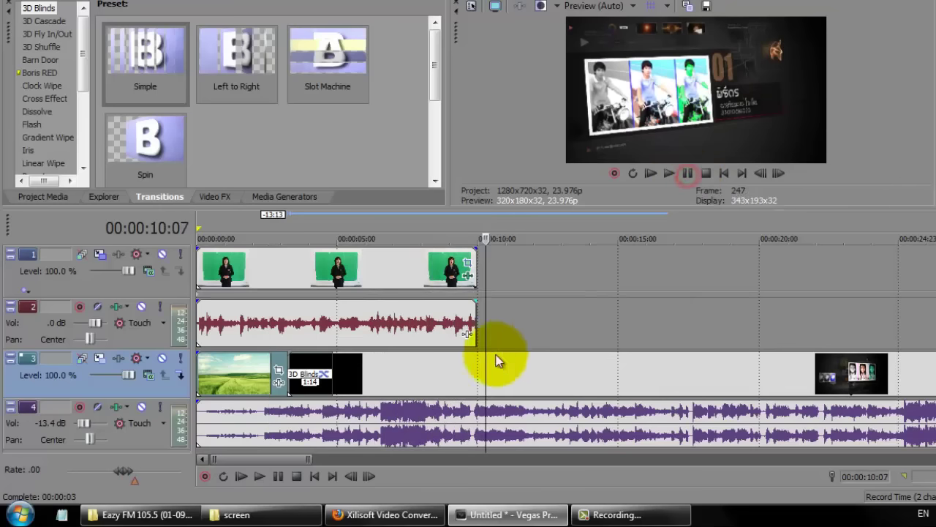
Split bg2.wmv on track 3 at 00:00:09:23, level with the presenter clip's end, and delete the part after the split.
{"action": "left_click", "coordinate": [483, 371]}
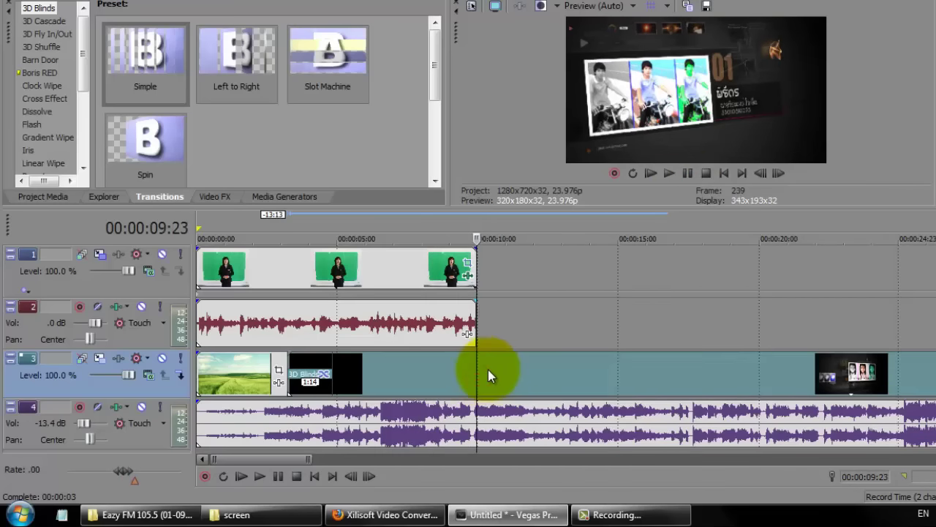
{"action": "key", "text": "ctrl+z"}
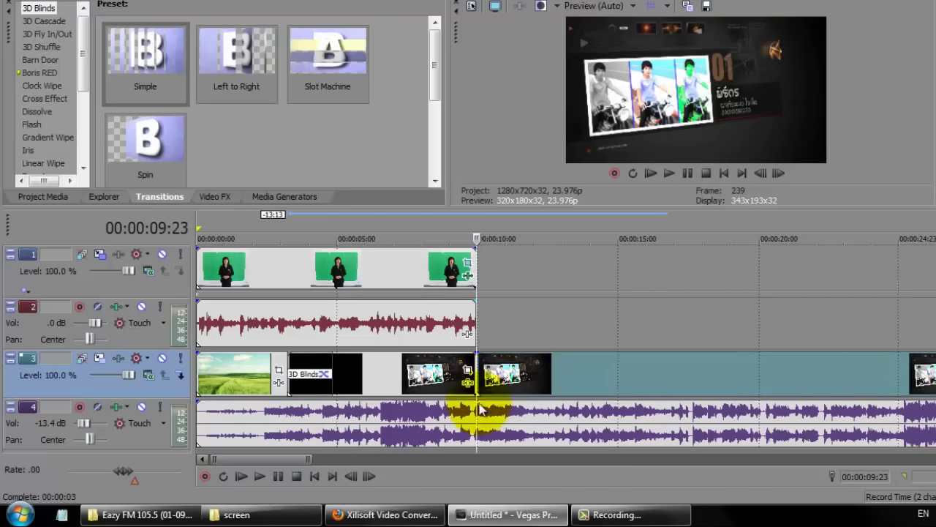
{"action": "left_click", "coordinate": [477, 420]}
Split the background music on track 4 at 00:00:10:12 and delete the part after the split.
{"action": "left_click", "coordinate": [492, 425]}
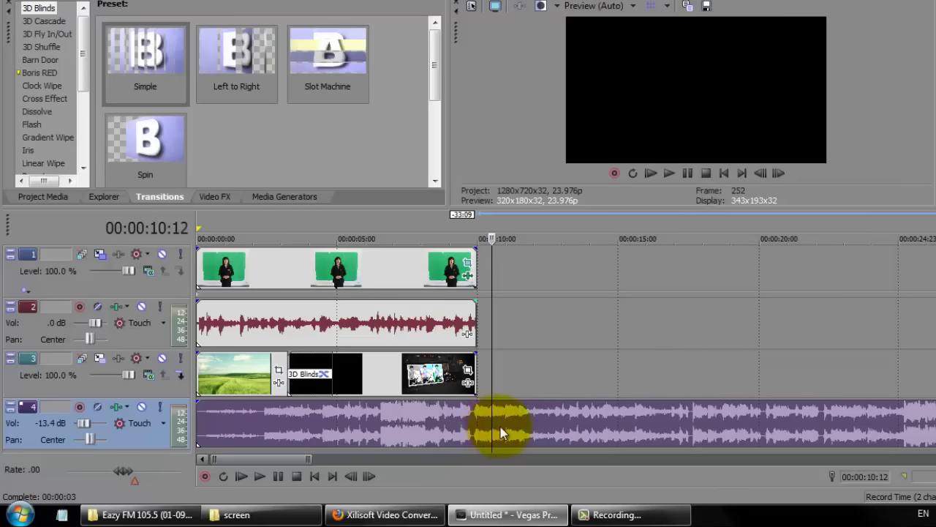
{"action": "key", "text": "s"}
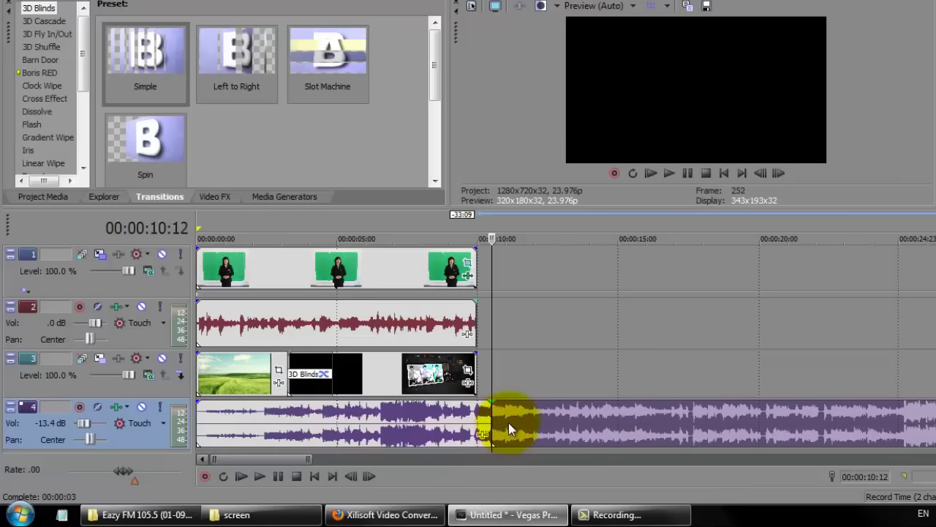
{"action": "key", "text": "Delete"}
Add a fade-out of about 1 second to the end of the background music on track 4.
{"action": "left_click", "coordinate": [420, 425]}
{"action": "scroll", "coordinate": [586, 426], "scroll_direction": "up", "scroll_amount": 3}
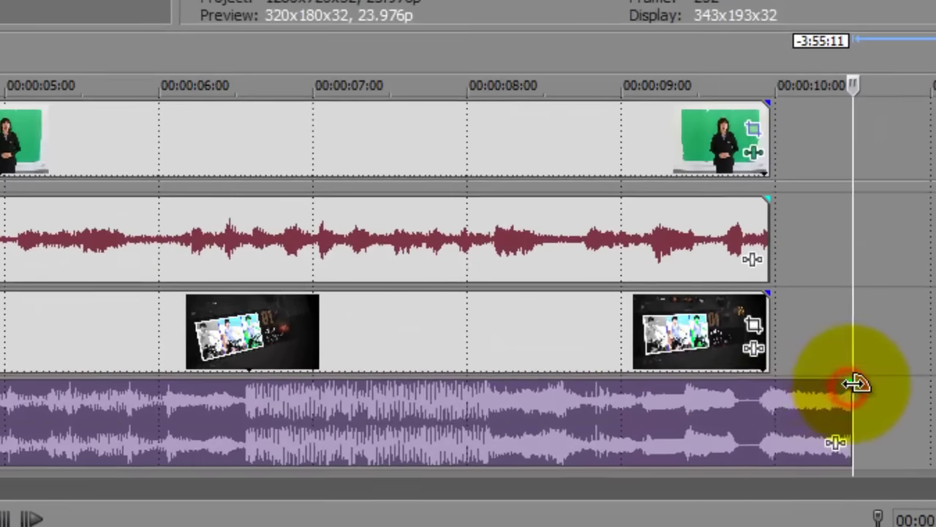
{"action": "left_click", "coordinate": [691, 433]}
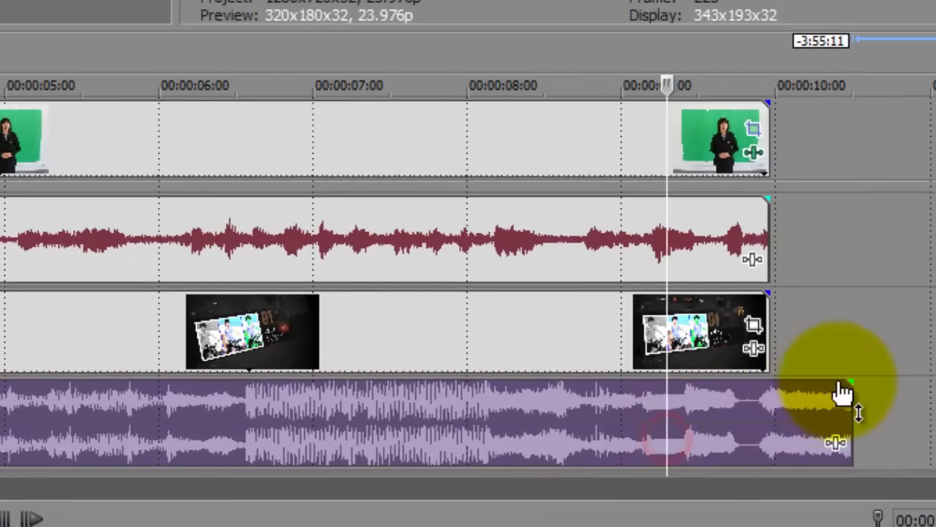
{"action": "left_click_drag", "start_coordinate": [854, 379], "coordinate": [685, 378]}
Play from 00:00:07:13 through the music's fade-out, and pause after the end of the clips.
{"action": "left_click", "coordinate": [577, 424]}
{"action": "scroll", "coordinate": [571, 435], "scroll_direction": "down", "scroll_amount": 5}
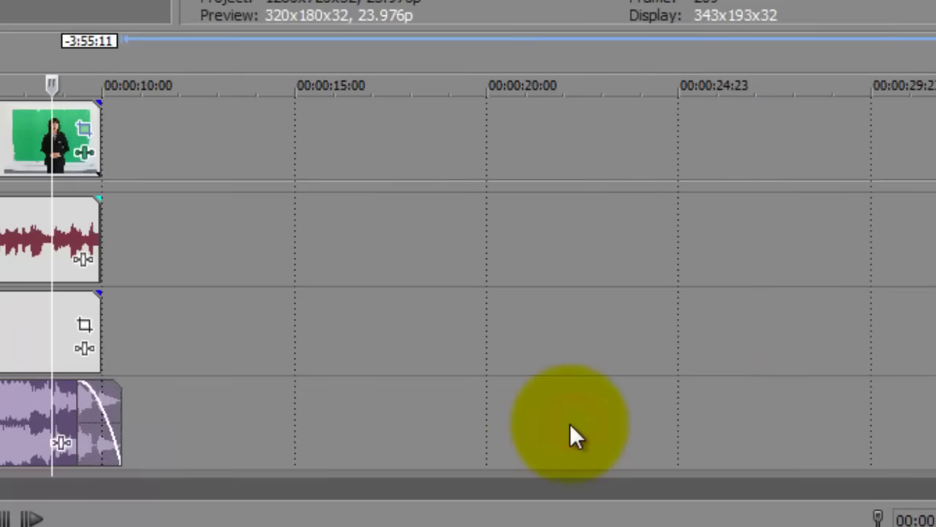
{"action": "scroll", "coordinate": [351, 418], "scroll_direction": "up", "scroll_amount": 4}
{"action": "left_click", "coordinate": [297, 443]}
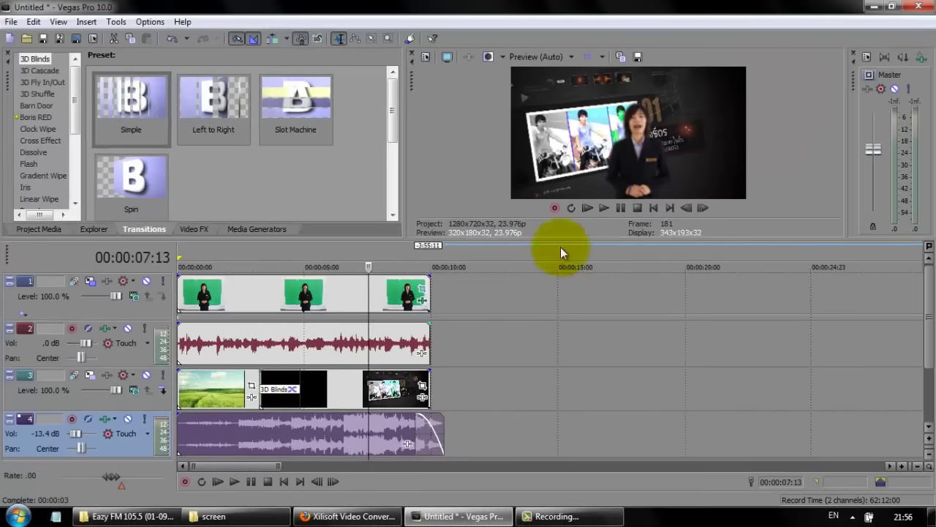
{"action": "left_click", "coordinate": [587, 209]}
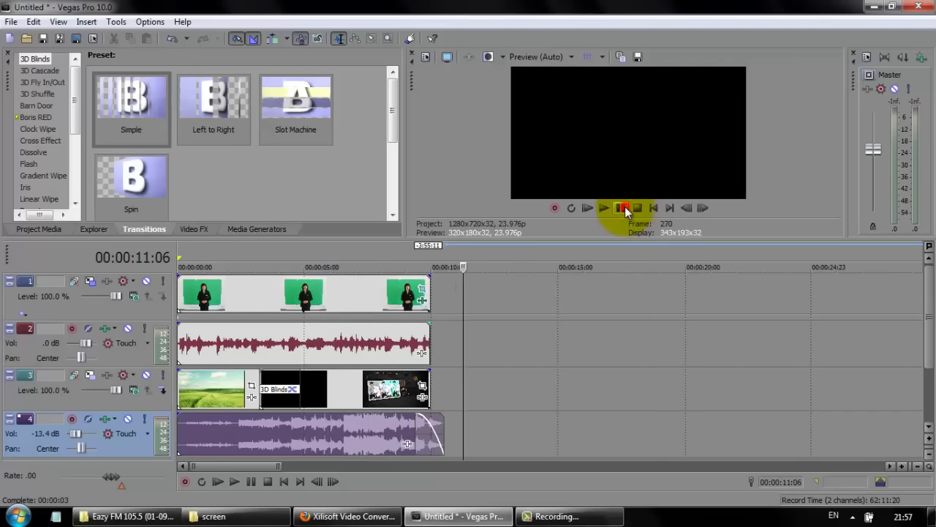
Examine the presenter audio and the clip endings around 00:00:09:23 on the timeline.
{"action": "left_click", "coordinate": [403, 344]}
{"action": "scroll", "coordinate": [439, 351], "scroll_direction": "up", "scroll_amount": 3}
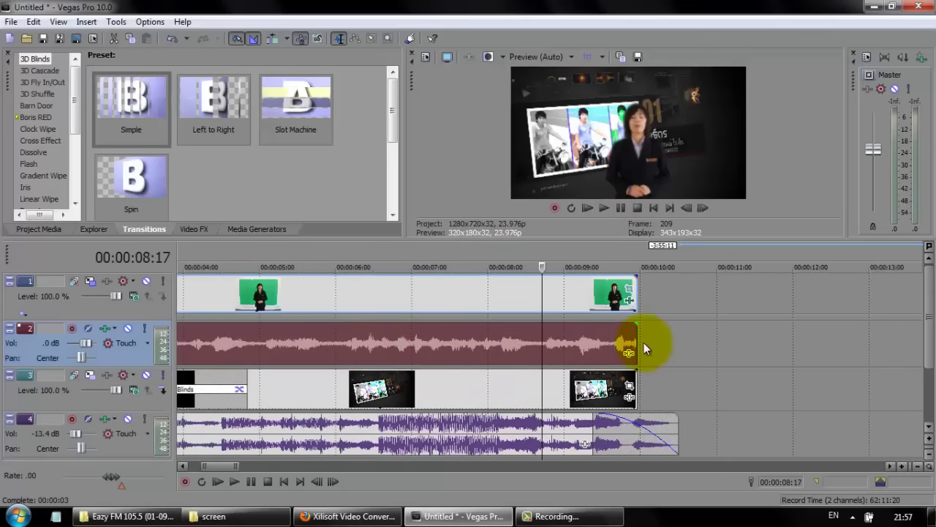
{"action": "left_click", "coordinate": [635, 344]}
{"action": "scroll", "coordinate": [516, 351], "scroll_direction": "up", "scroll_amount": 2}
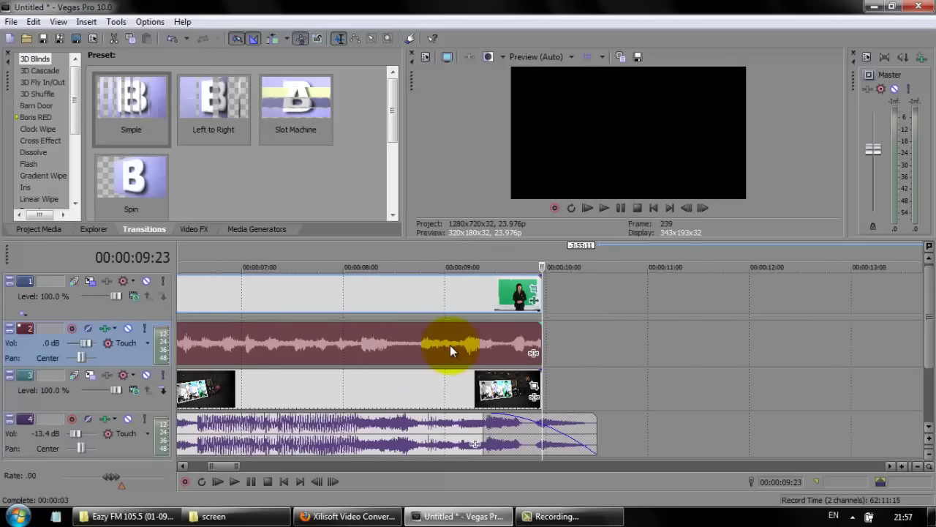
{"action": "left_click", "coordinate": [444, 344]}
{"action": "left_click", "coordinate": [540, 345]}
{"action": "scroll", "coordinate": [445, 347], "scroll_direction": "down", "scroll_amount": 3}
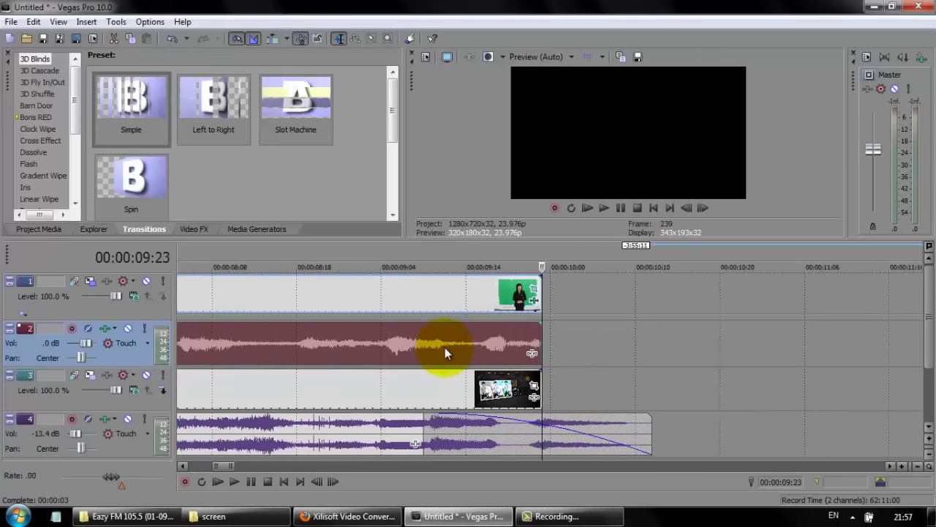
{"action": "left_click", "coordinate": [379, 349]}
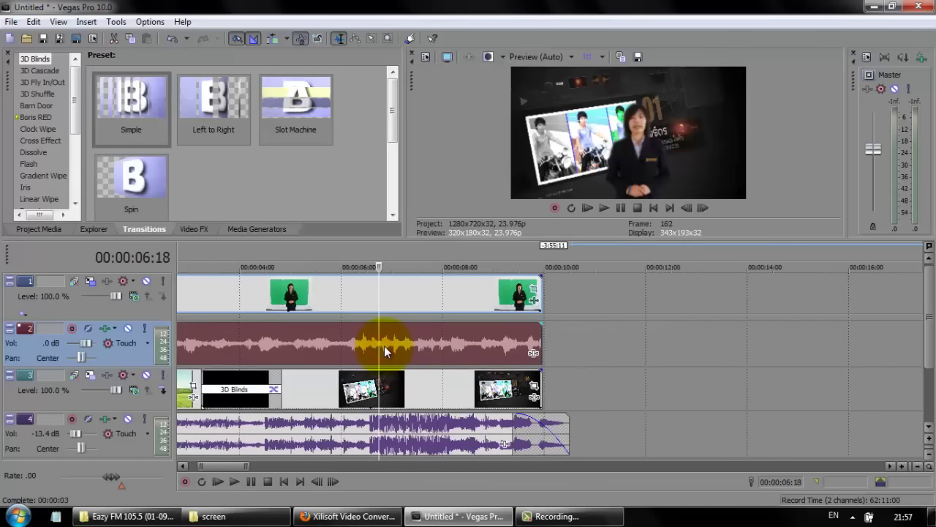
{"action": "key", "text": "ctrl+Left"}
{"action": "scroll", "coordinate": [386, 345], "scroll_direction": "down", "scroll_amount": 3}
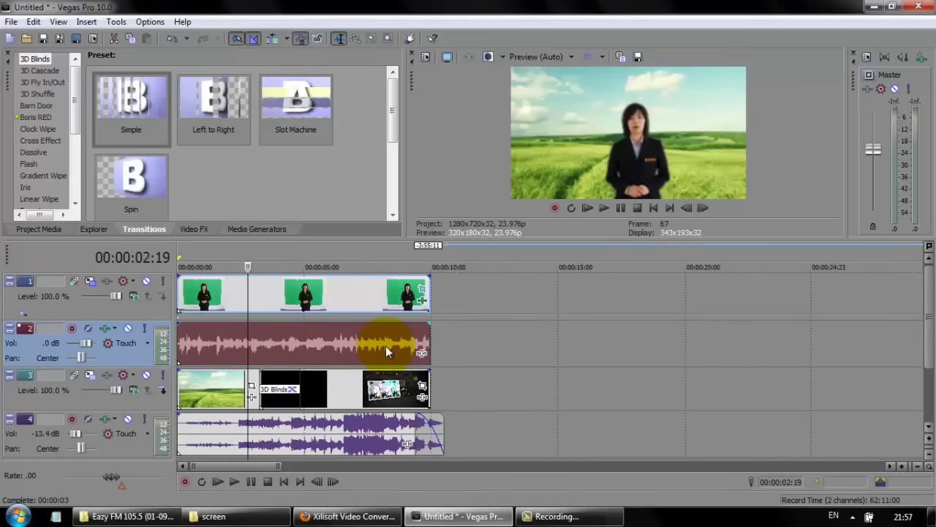
{"action": "left_click", "coordinate": [330, 352]}
{"action": "left_click", "coordinate": [446, 362]}
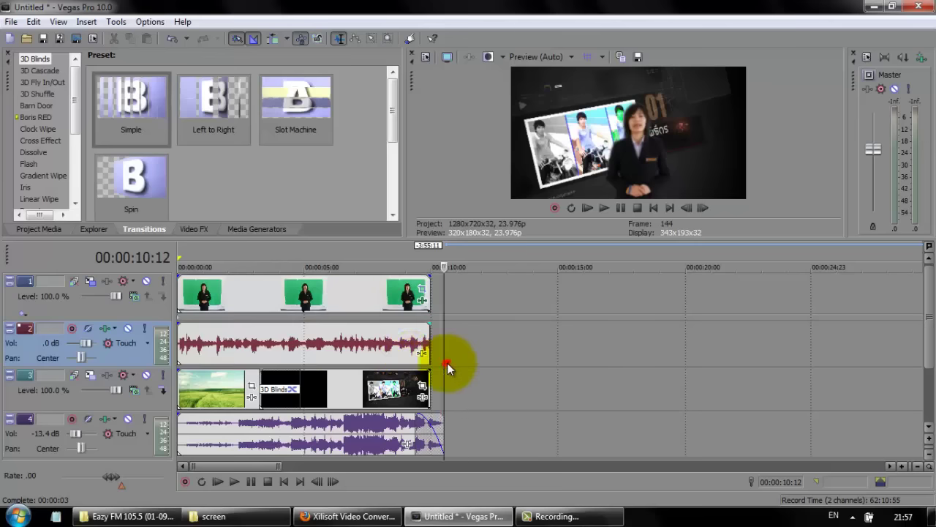
{"action": "left_click", "coordinate": [276, 341]}
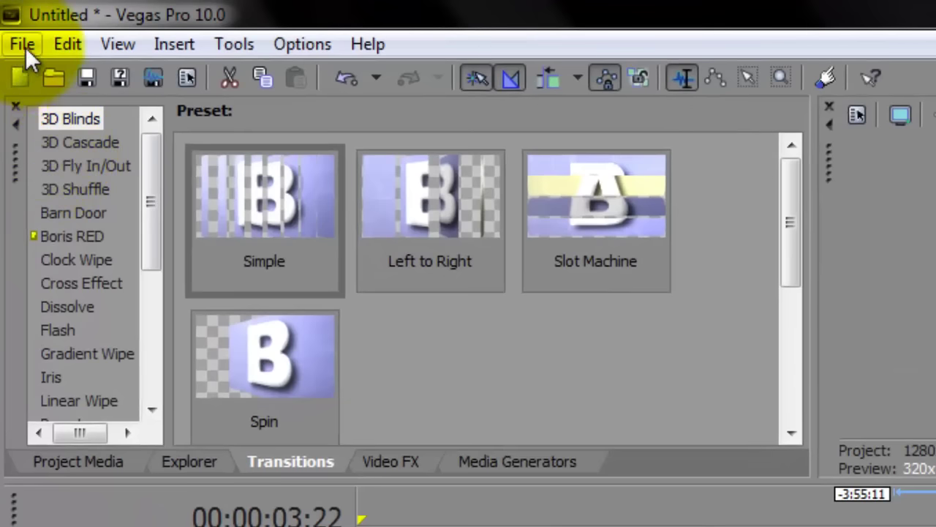
Save the project as tutorial in the screen folder on the Desktop.
{"action": "left_click", "coordinate": [23, 45]}
{"action": "left_click", "coordinate": [50, 168]}
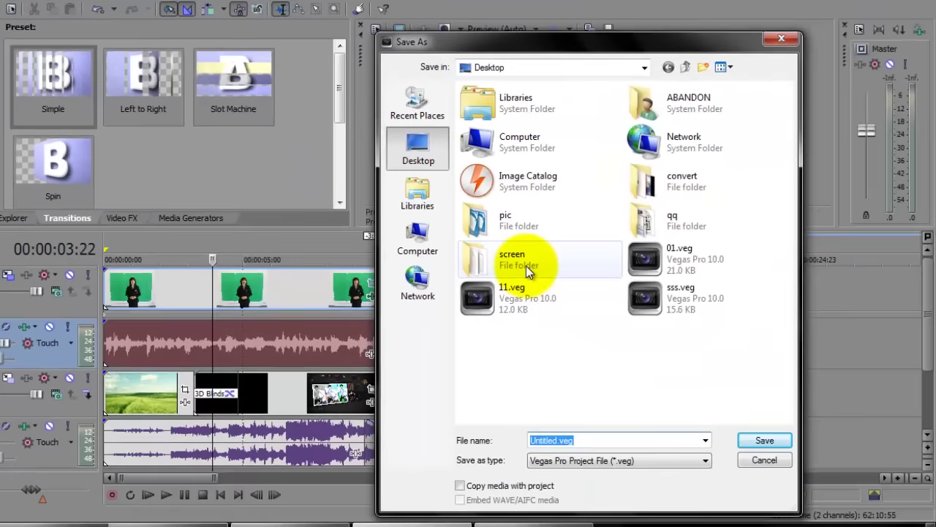
{"action": "left_click", "coordinate": [711, 256]}
{"action": "double_click", "coordinate": [532, 256]}
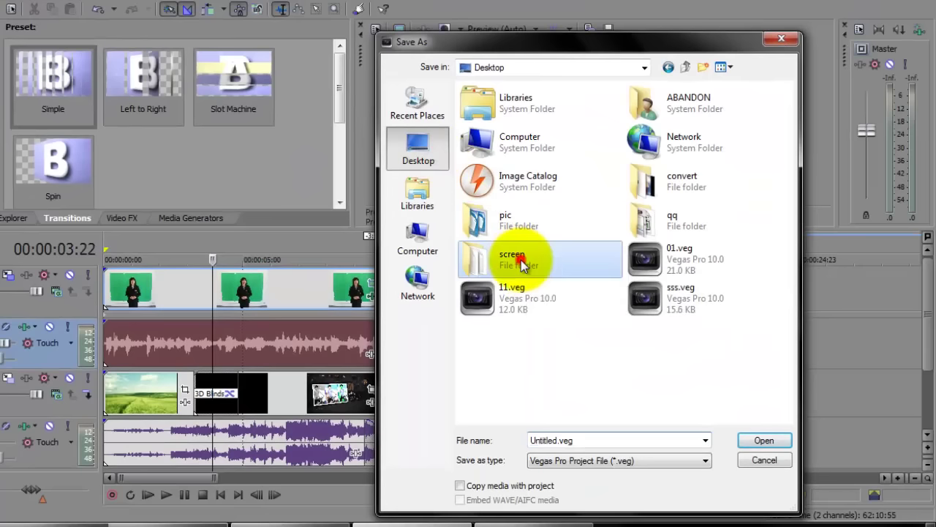
{"action": "left_click", "coordinate": [597, 439]}
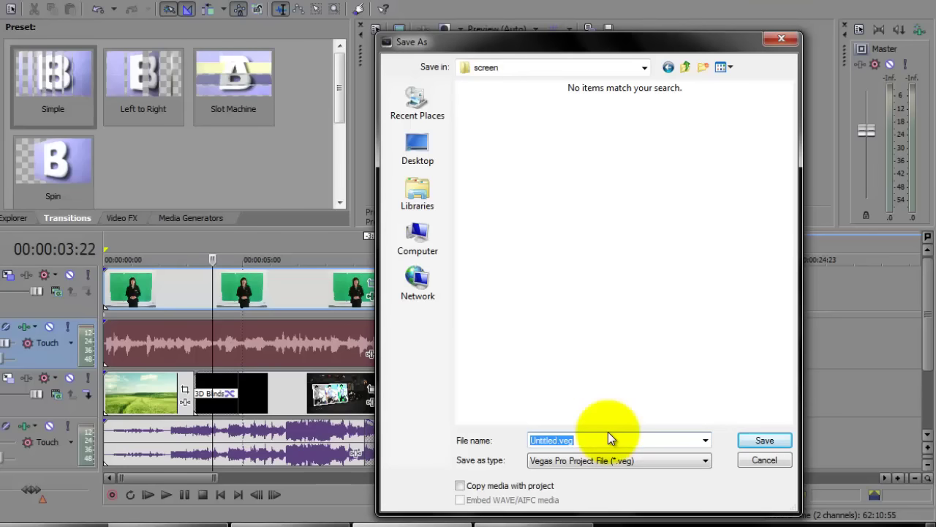
{"action": "type", "text": "tutor"}
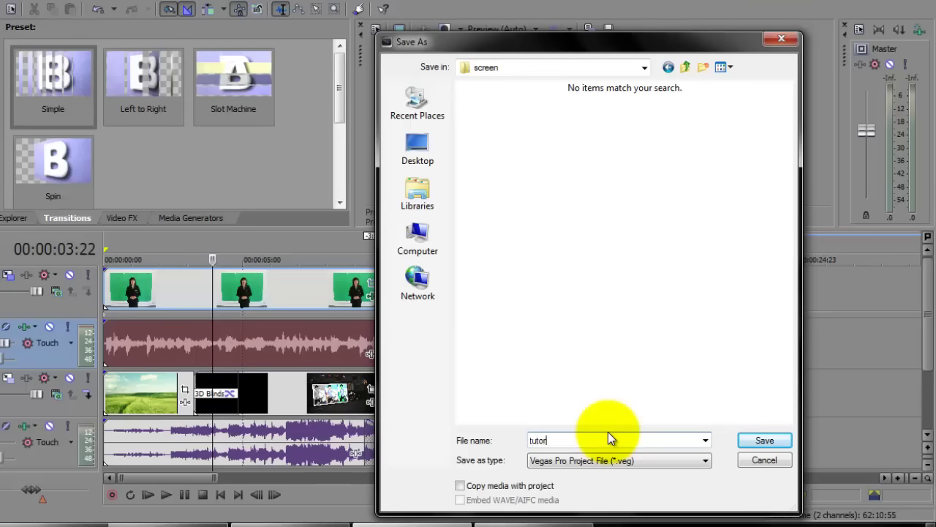
{"action": "type", "text": "ial"}
{"action": "key", "text": "Return"}
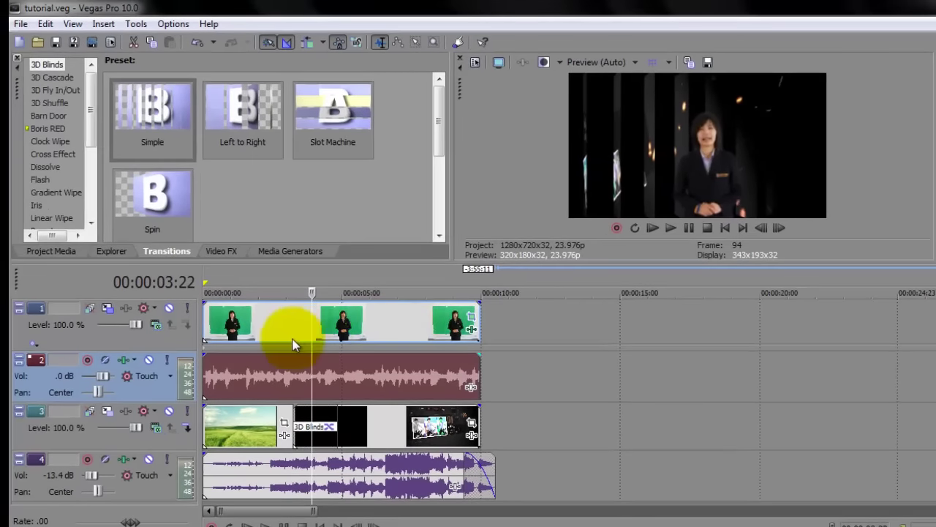
Start rendering the project to a file, with the screen folder on the Desktop as the destination.
{"action": "left_click", "coordinate": [283, 338]}
{"action": "left_click", "coordinate": [320, 334]}
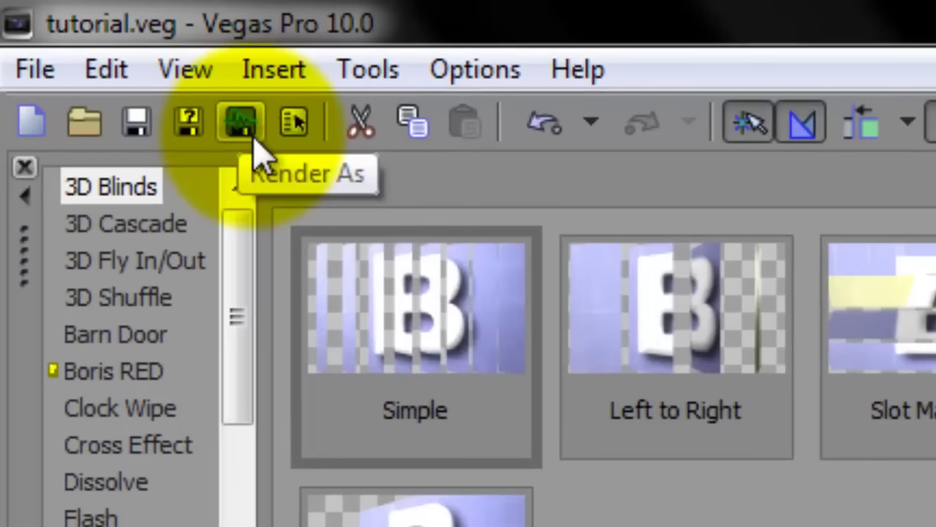
{"action": "left_click", "coordinate": [249, 127]}
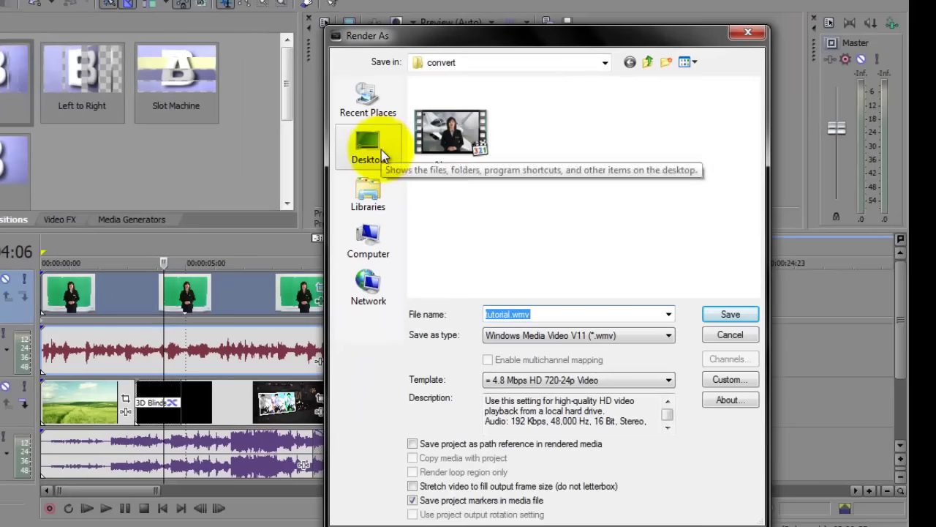
{"action": "left_click", "coordinate": [381, 149]}
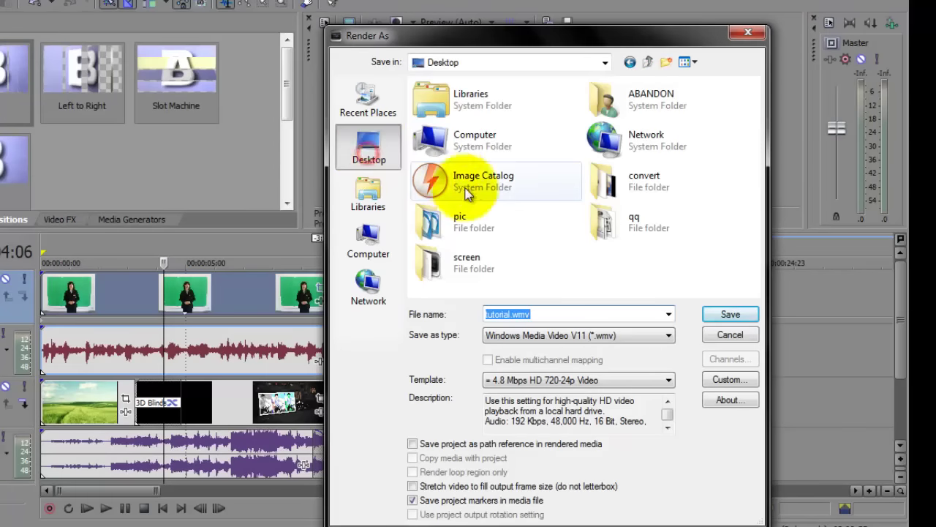
{"action": "double_click", "coordinate": [455, 267]}
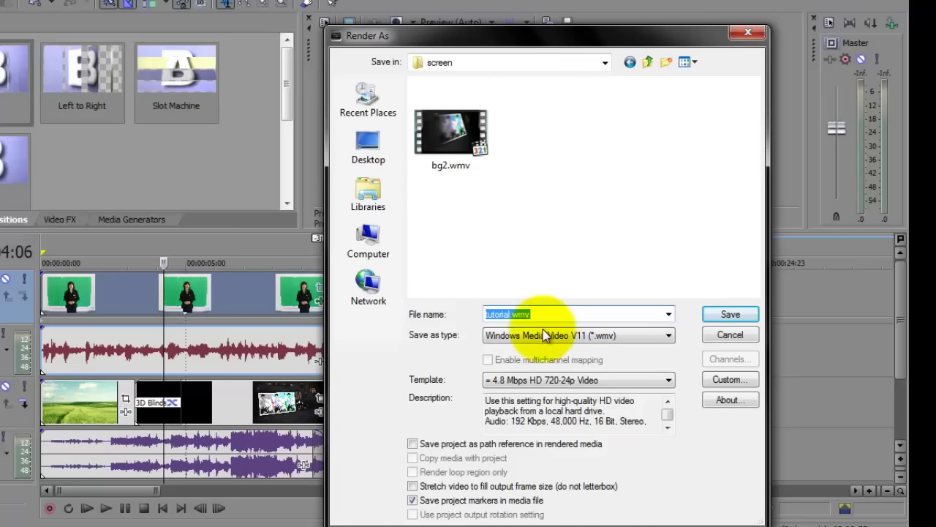
Render tutorial.wmv as Windows Media Video V11 with the 4.8 Mbps HD 720-24p Video template, and dismiss the finished render dialog.
{"action": "left_click", "coordinate": [666, 335]}
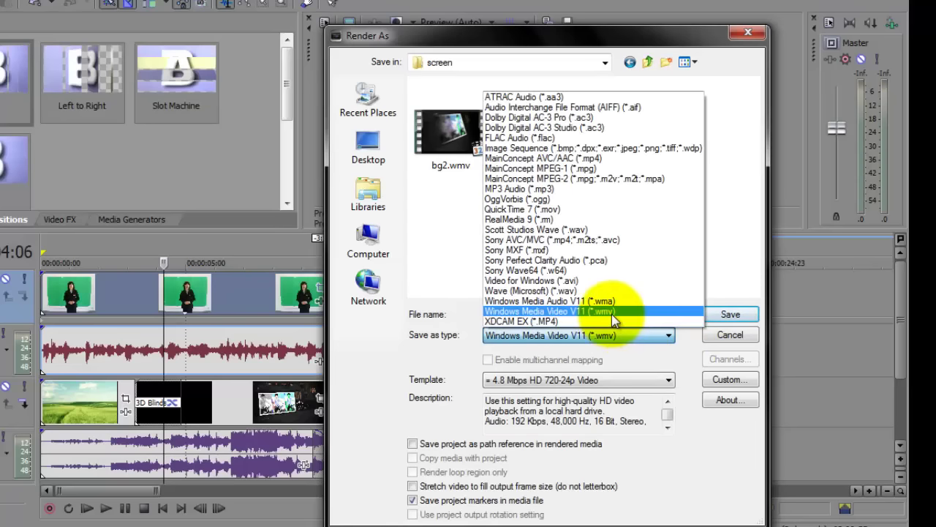
{"action": "left_click", "coordinate": [612, 313]}
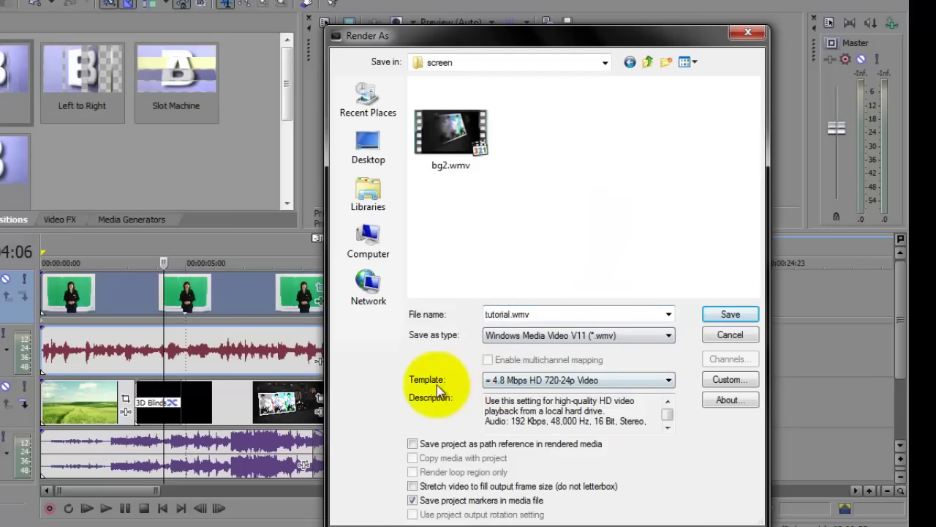
{"action": "left_click", "coordinate": [667, 380]}
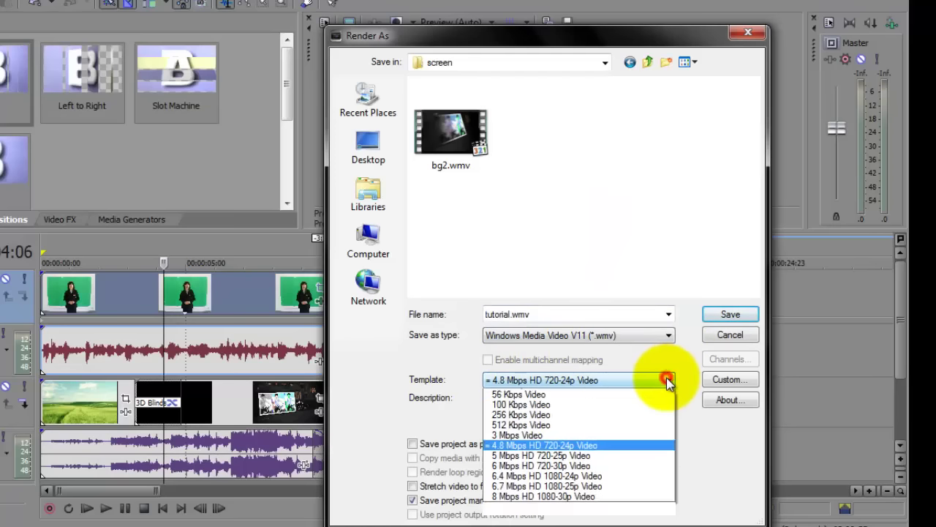
{"action": "scroll", "coordinate": [668, 380], "scroll_direction": "up", "scroll_amount": 1}
{"action": "left_click", "coordinate": [668, 380]}
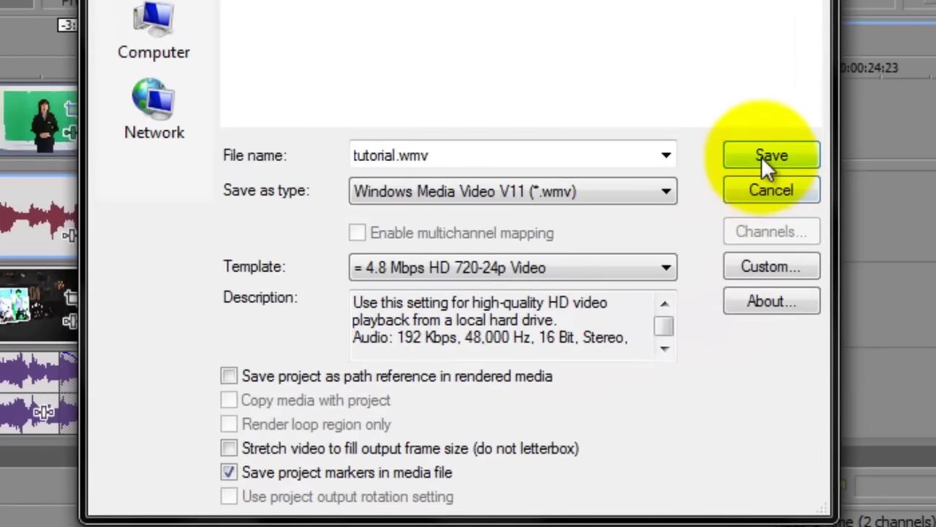
{"action": "left_click", "coordinate": [760, 156]}
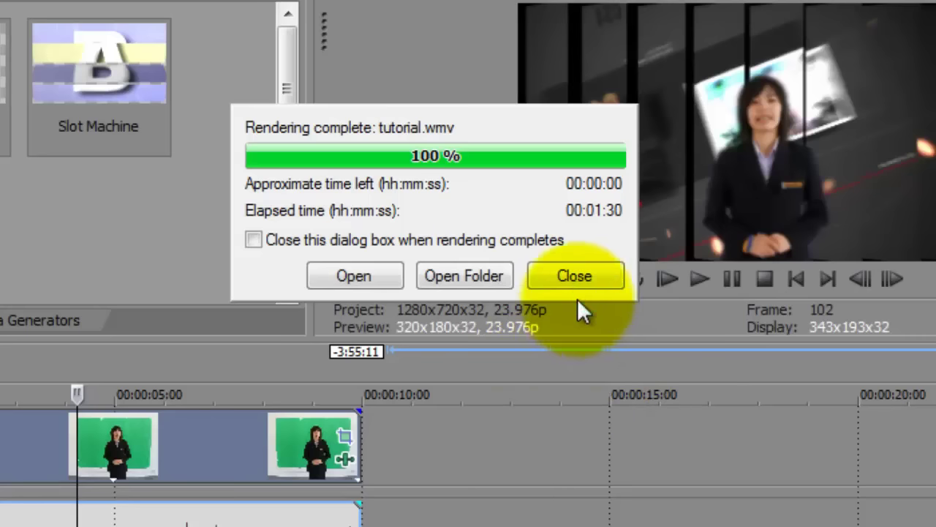
{"action": "left_click", "coordinate": [573, 275]}
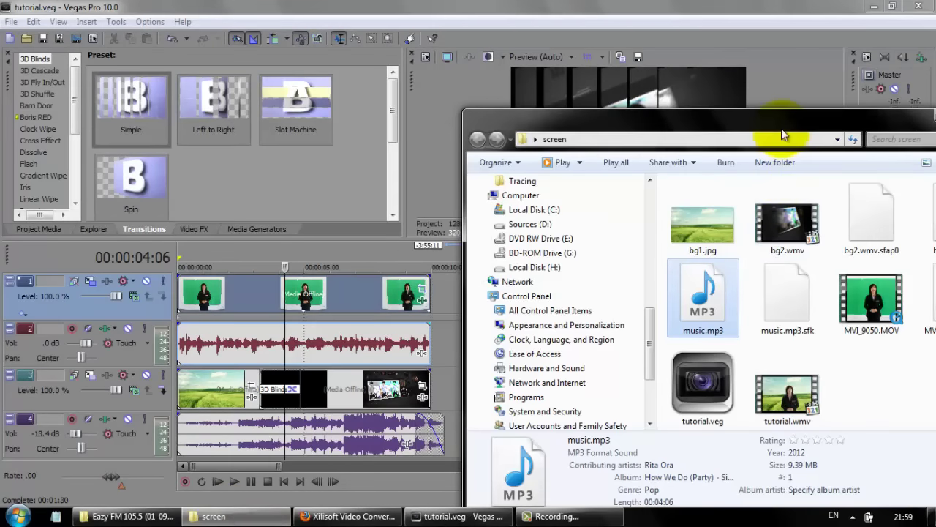
Maximize the screen folder window in Windows Explorer and examine the tutorial.veg and MVI_9050.MOV.sfk files.
{"action": "left_click_drag", "start_coordinate": [780, 125], "coordinate": [620, 4]}
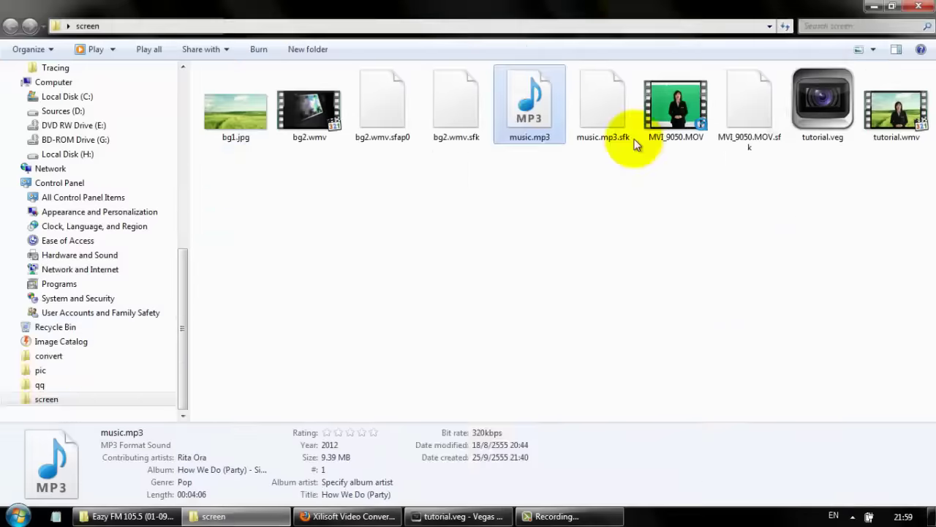
{"action": "left_click", "coordinate": [595, 307]}
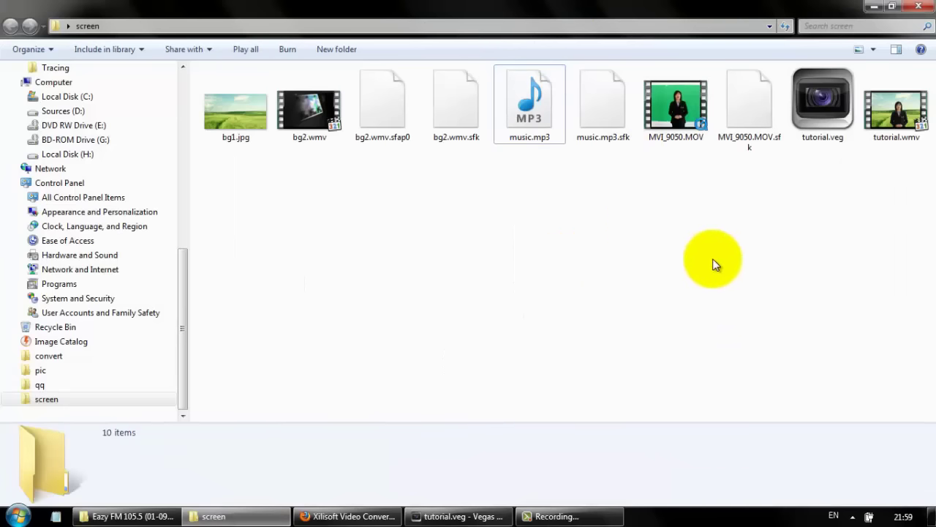
{"action": "left_click", "coordinate": [836, 125]}
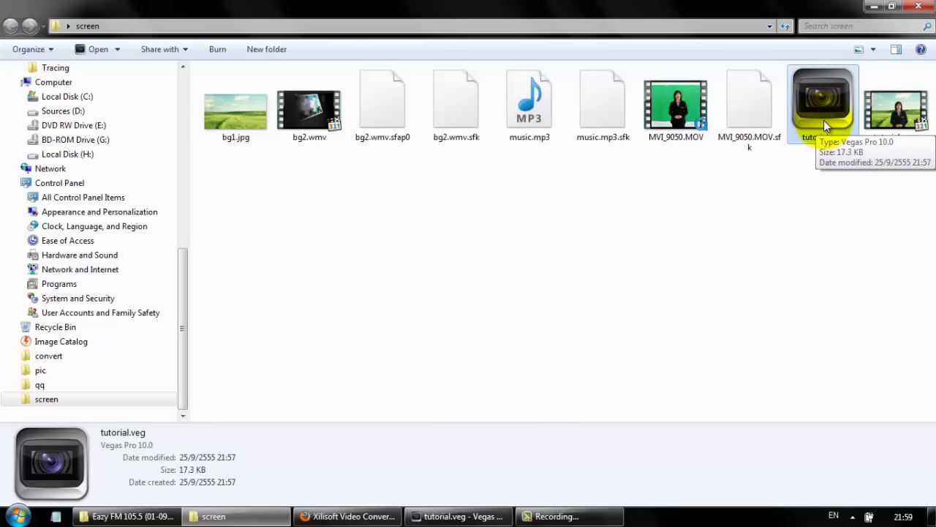
{"action": "left_click", "coordinate": [746, 205]}
{"action": "left_click", "coordinate": [758, 125]}
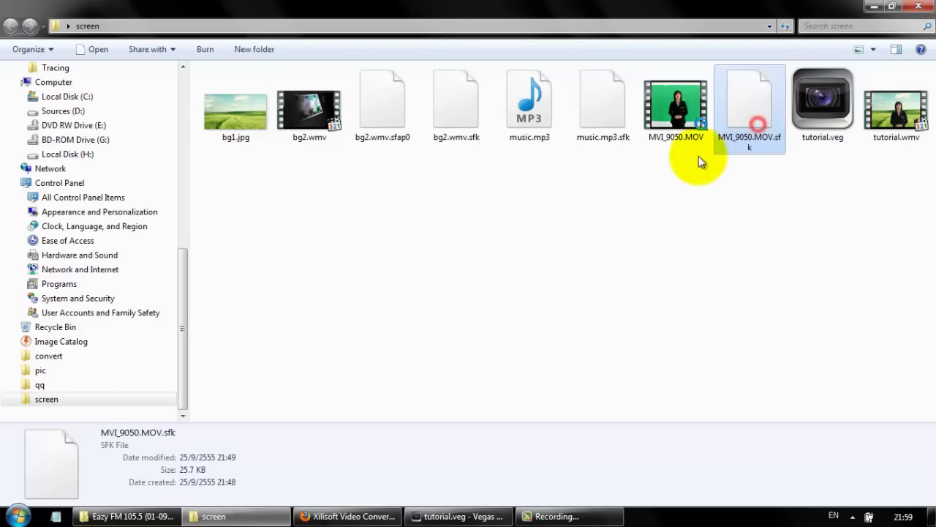
Add music.mp3.sfk, bg2.wmv.sfk and bg2.wmv.sfap0 to the selected MVI_9050.MOV.sfk to point out the auxiliary files, and clear the selection.
{"action": "left_click", "coordinate": [622, 125], "text": "ctrl"}
{"action": "left_click", "coordinate": [463, 119], "text": "ctrl"}
{"action": "left_click", "coordinate": [389, 117], "text": "ctrl"}
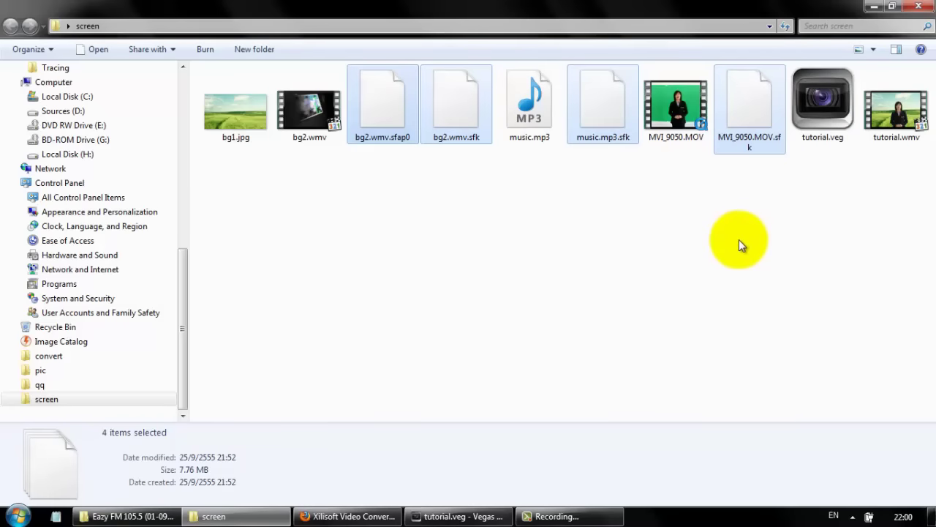
{"action": "left_click", "coordinate": [739, 243]}
Play the rendered tutorial.wmv full screen to its end, leave full screen and close the player.
{"action": "left_click", "coordinate": [894, 128]}
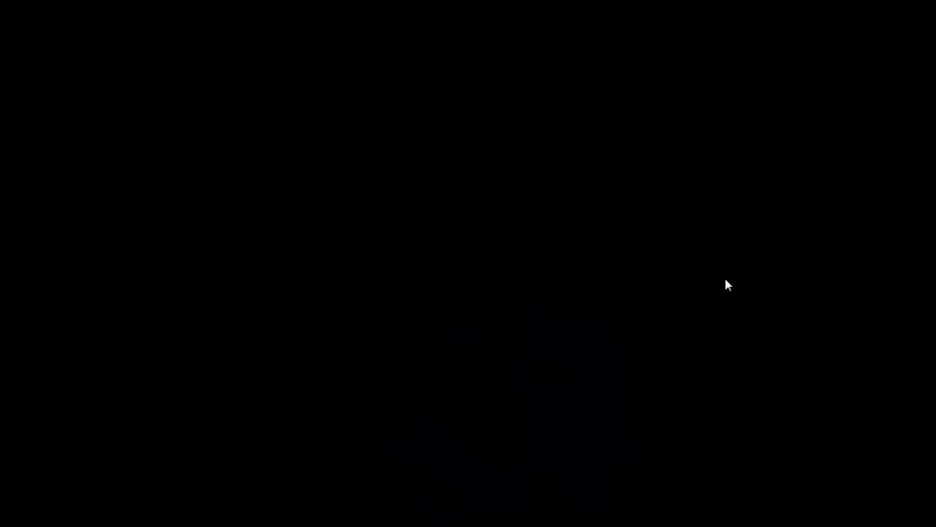
{"action": "key", "text": "Escape"}
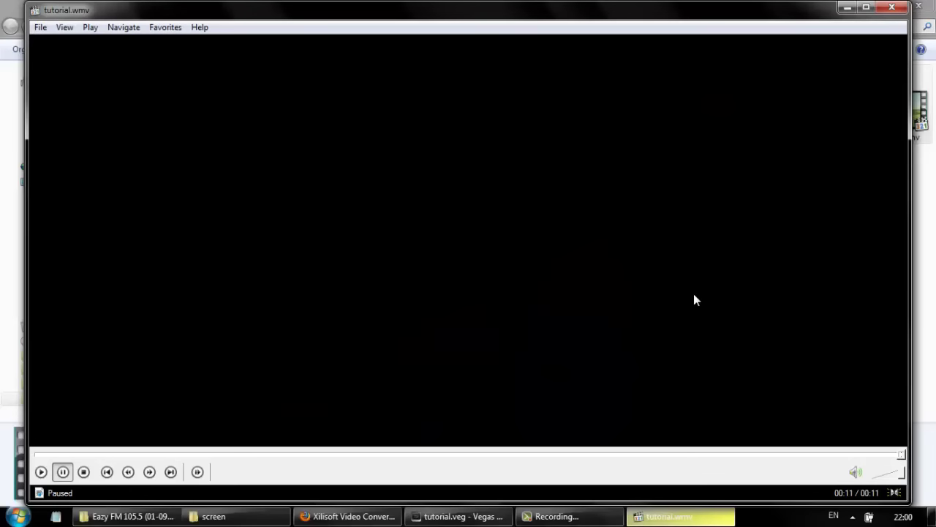
{"action": "left_click", "coordinate": [887, 11]}
Reopen tutorial.wmv from the screen folder and pause playback at 00:03 to check the composited presenter.
{"action": "left_click", "coordinate": [832, 244]}
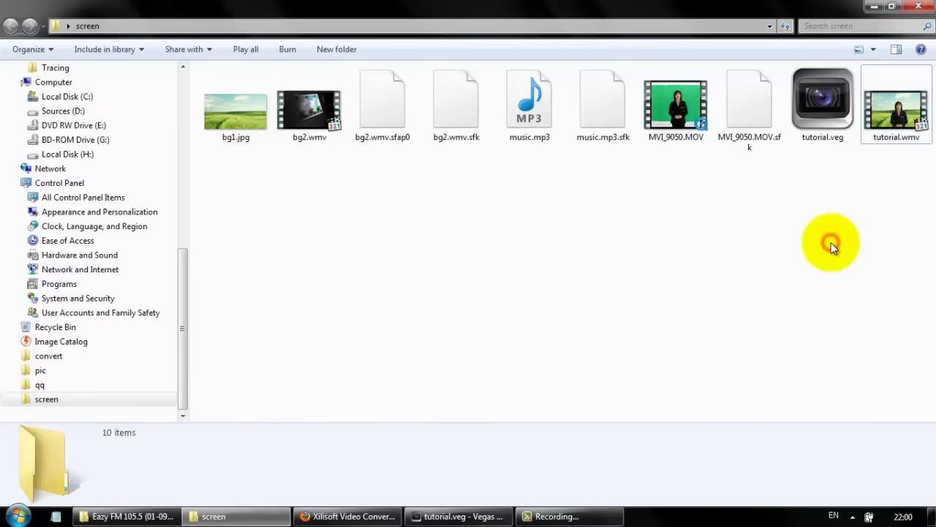
{"action": "double_click", "coordinate": [901, 121]}
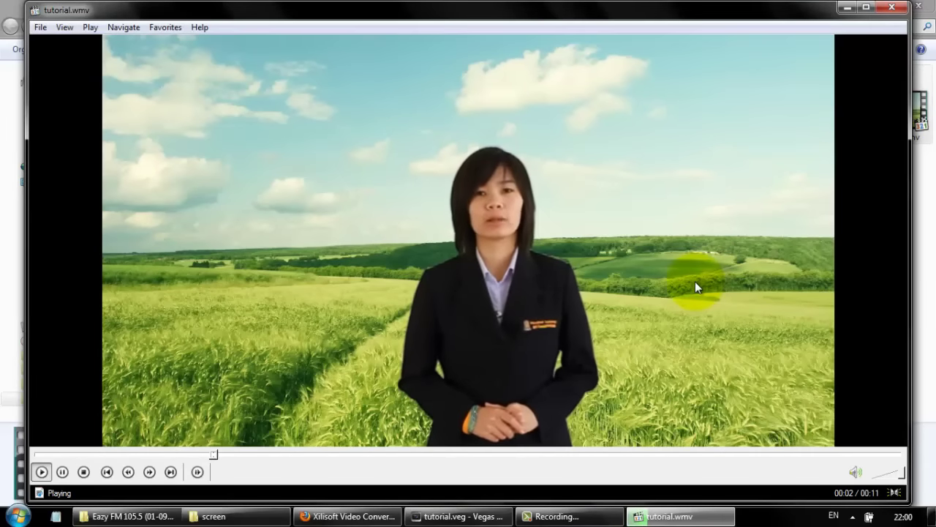
{"action": "key", "text": "space"}
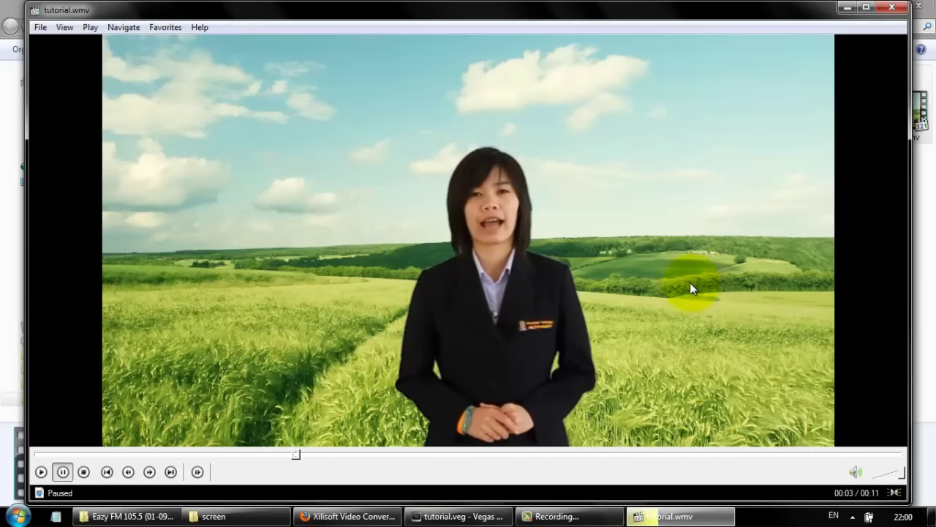